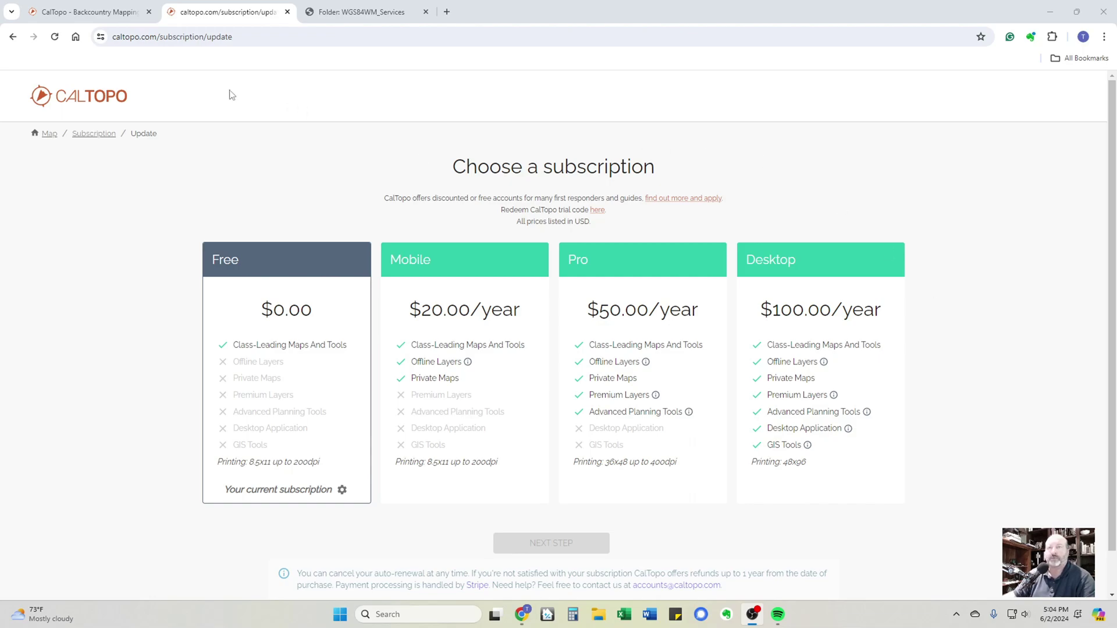
- Center the CalTopo map over Kentucky, check the base map list, then return to subscription plans
click(108, 13)
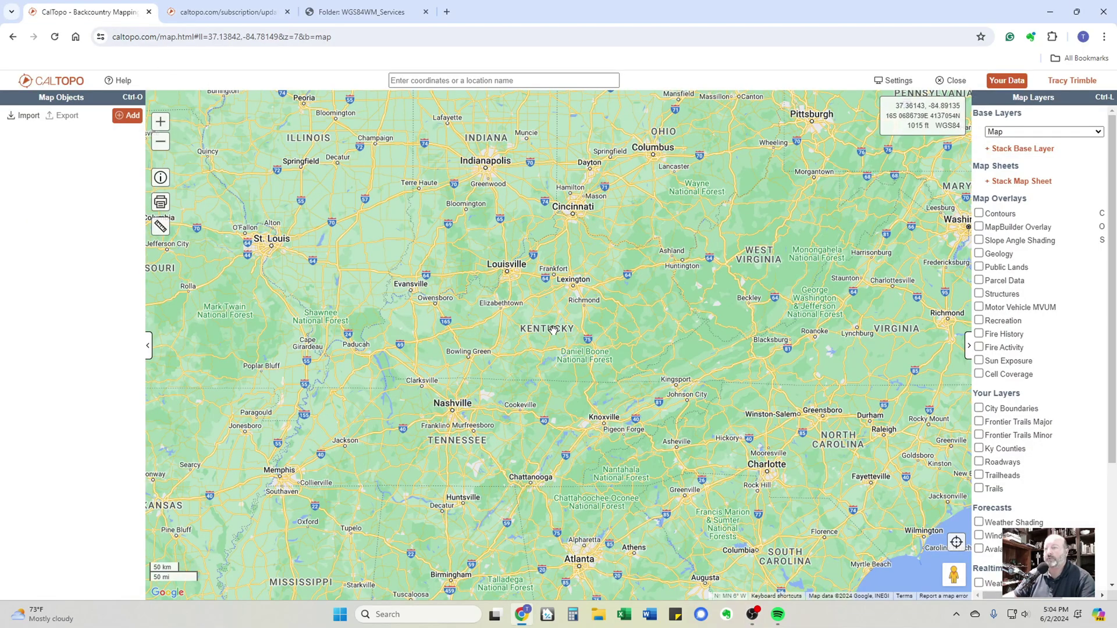
scroll(557, 330, up, 1)
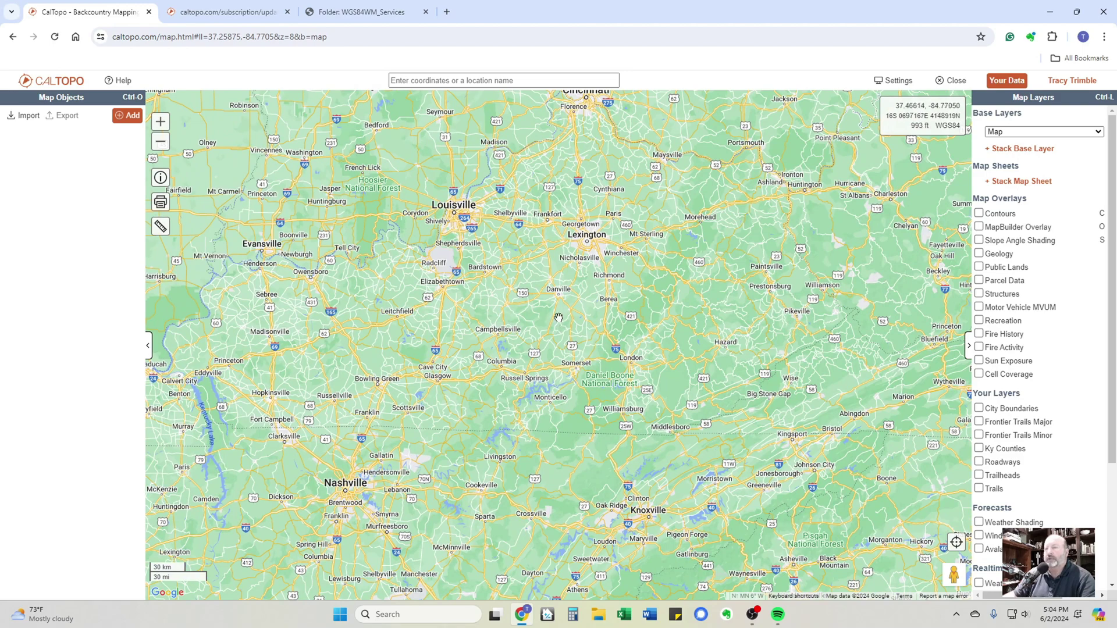
drag(510, 271, 541, 307)
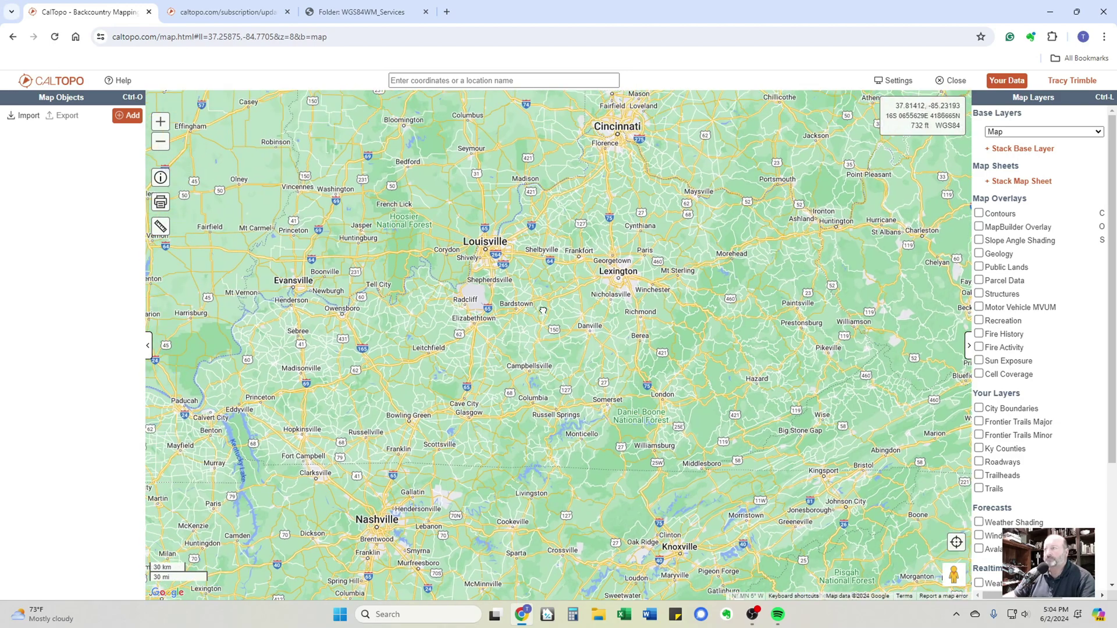
click(998, 131)
click(943, 260)
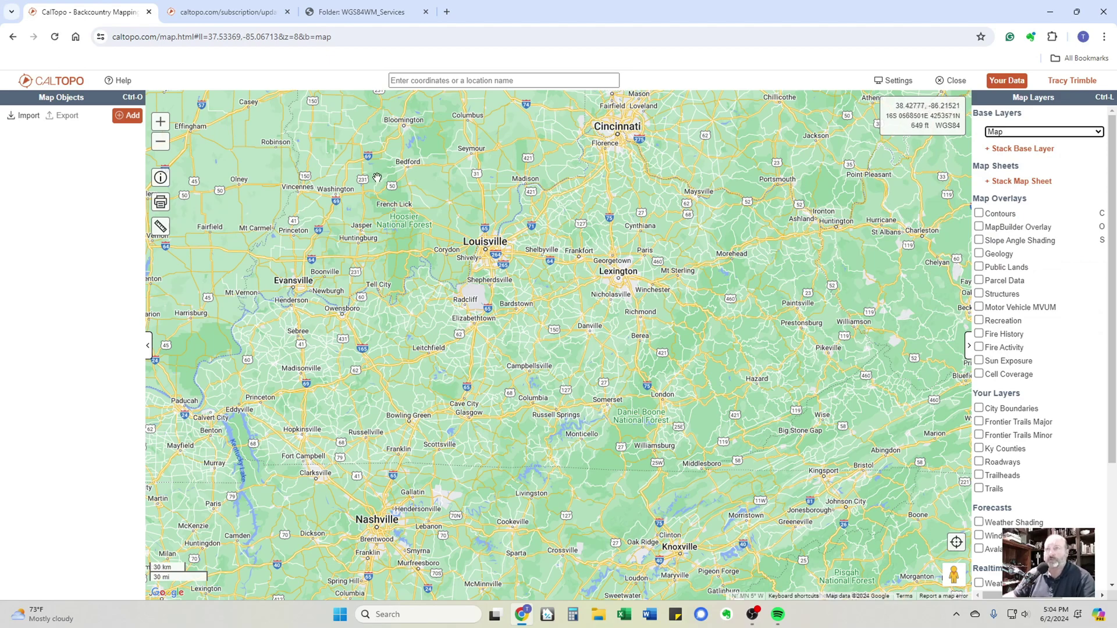
click(230, 13)
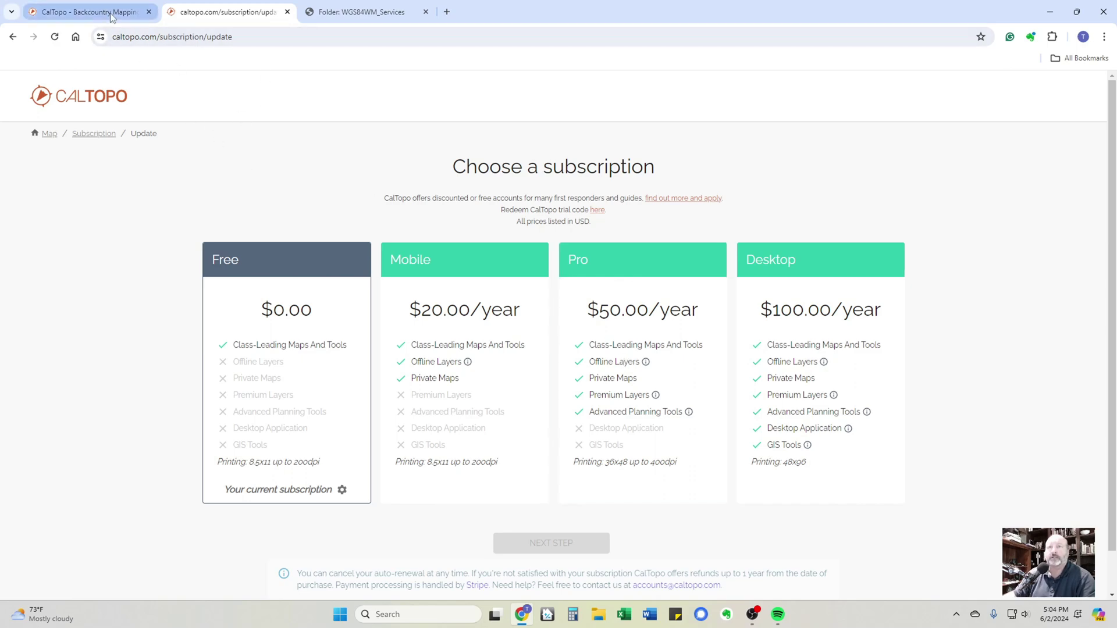
- Zoom into Mt Sterling and turn on City Boundaries to outline its city limits
click(88, 12)
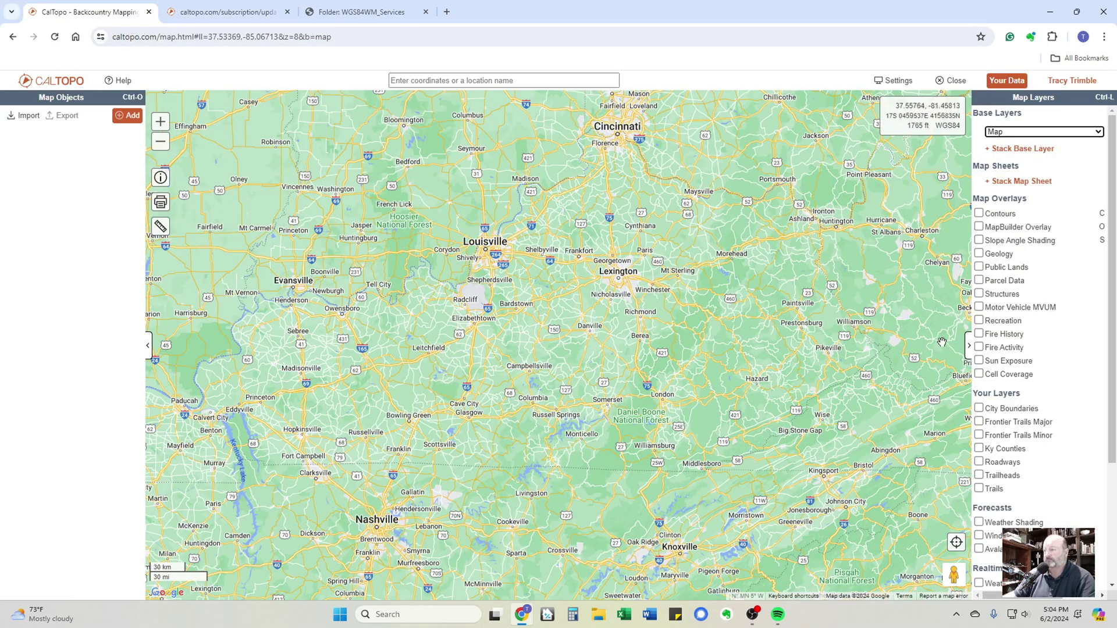
scroll(1018, 353, down, 1)
drag(600, 306, 448, 299)
scroll(536, 308, up, 1)
scroll(503, 239, up, 4)
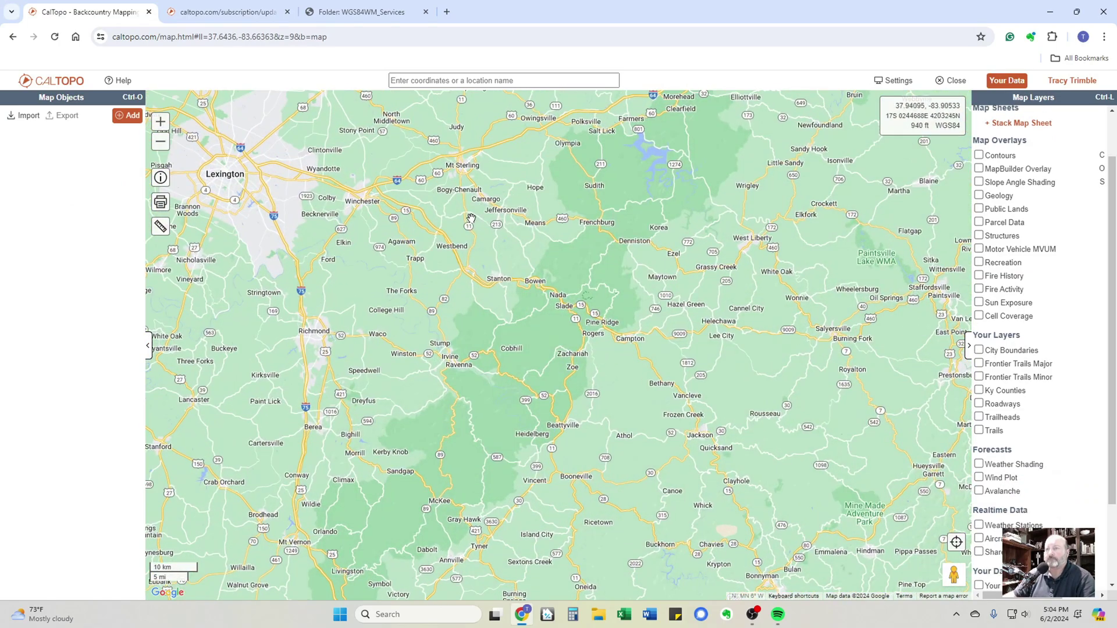
drag(508, 274, 502, 301)
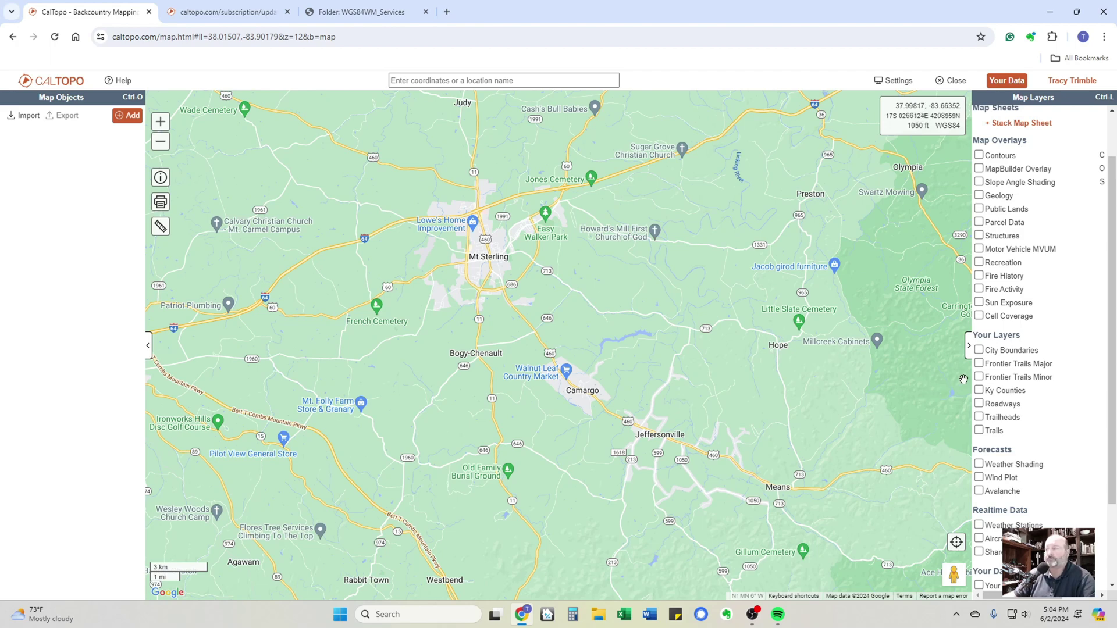
click(979, 350)
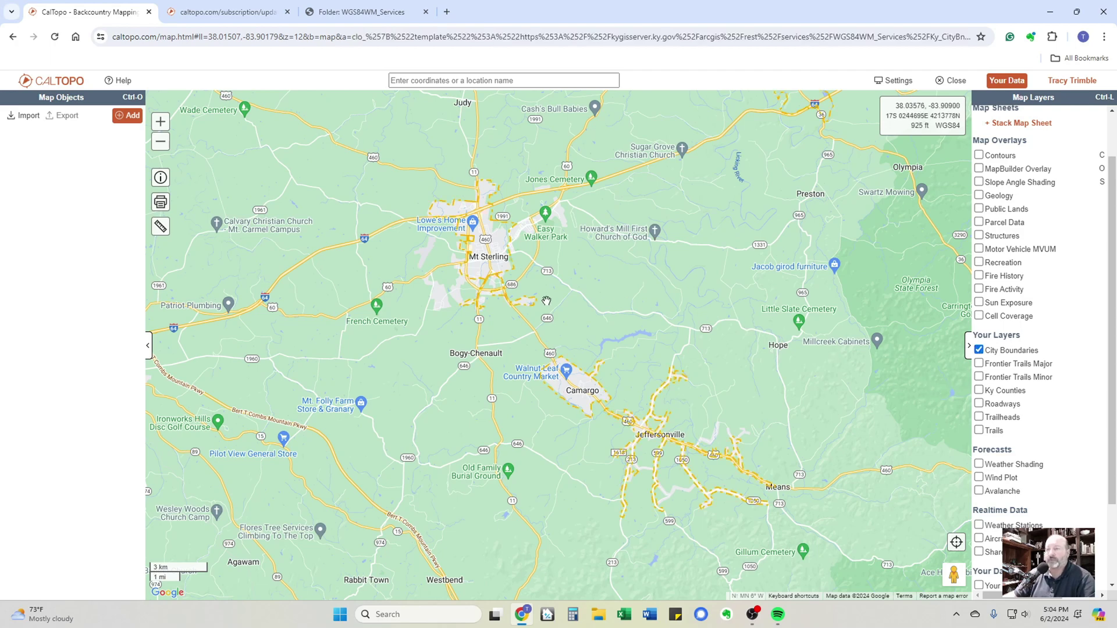
scroll(505, 289, up, 2)
drag(532, 276, 562, 368)
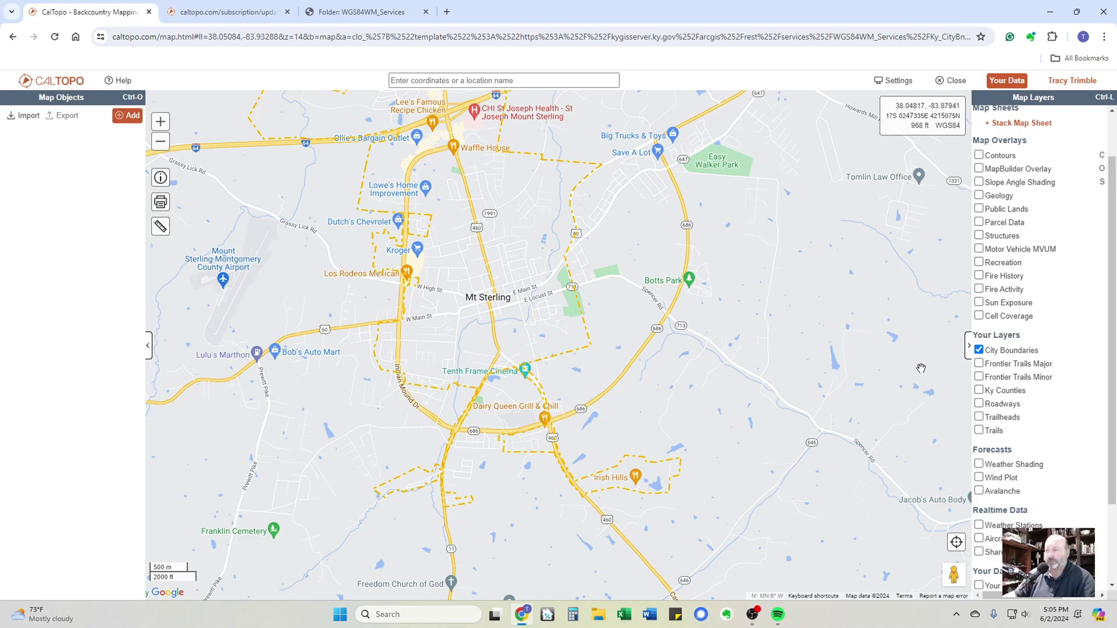
- Replace City Boundaries with Frontier Trails Major and zoom out between Cincinnati and Knoxville
click(979, 350)
click(979, 363)
scroll(755, 389, down, 2)
scroll(755, 388, down, 4)
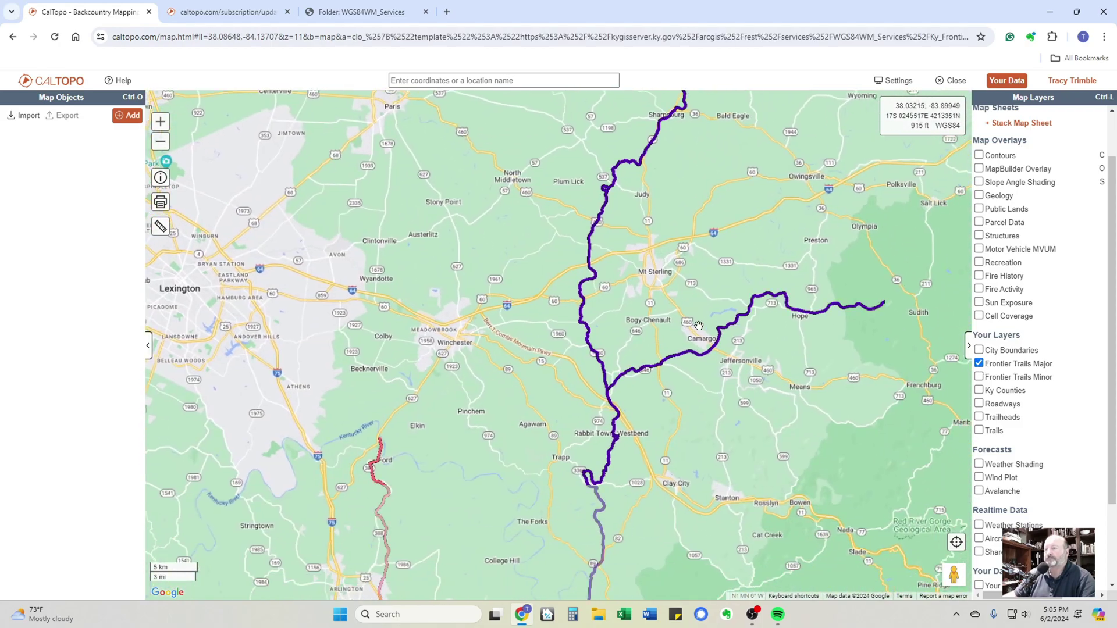
scroll(686, 348, down, 1)
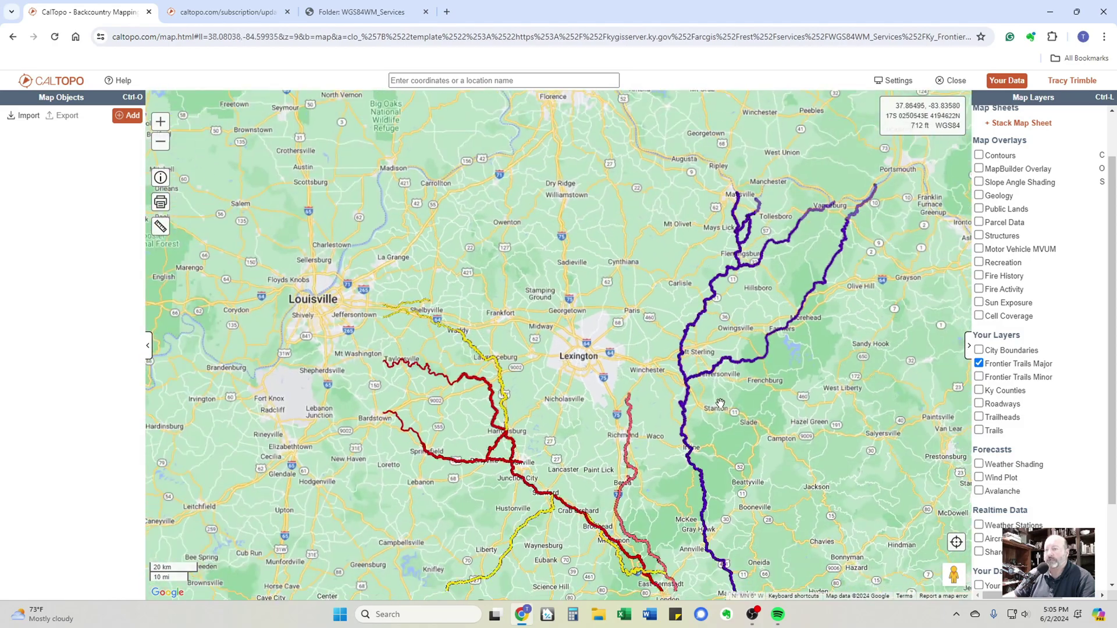
scroll(660, 334, down, 1)
drag(660, 334, 626, 332)
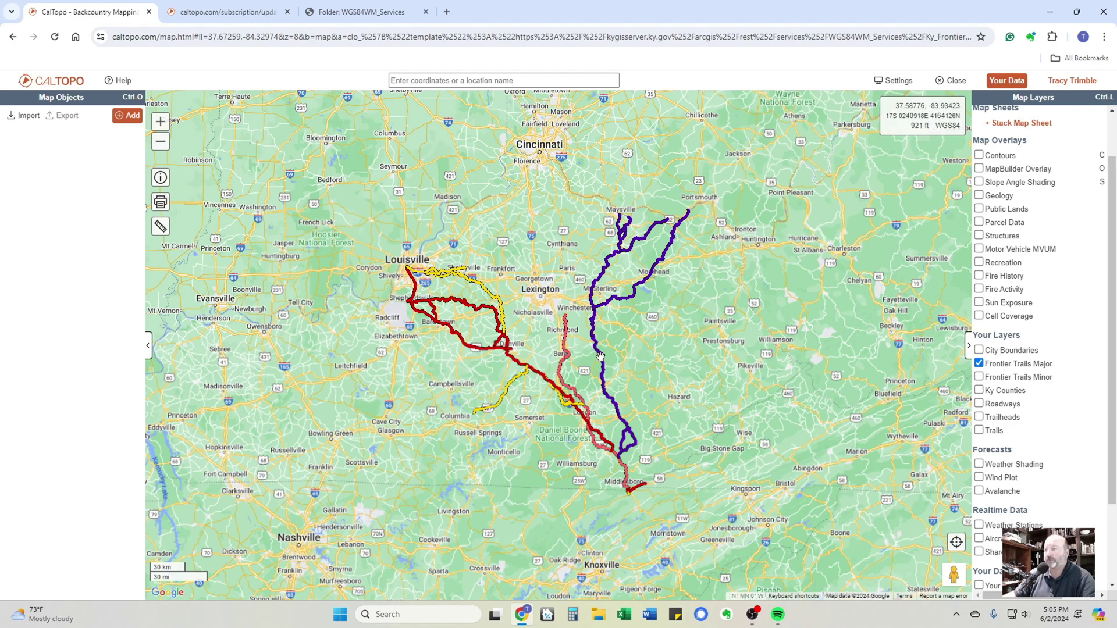
- Swap Frontier Trails Major for the Frontier Trails Minor layer
click(979, 377)
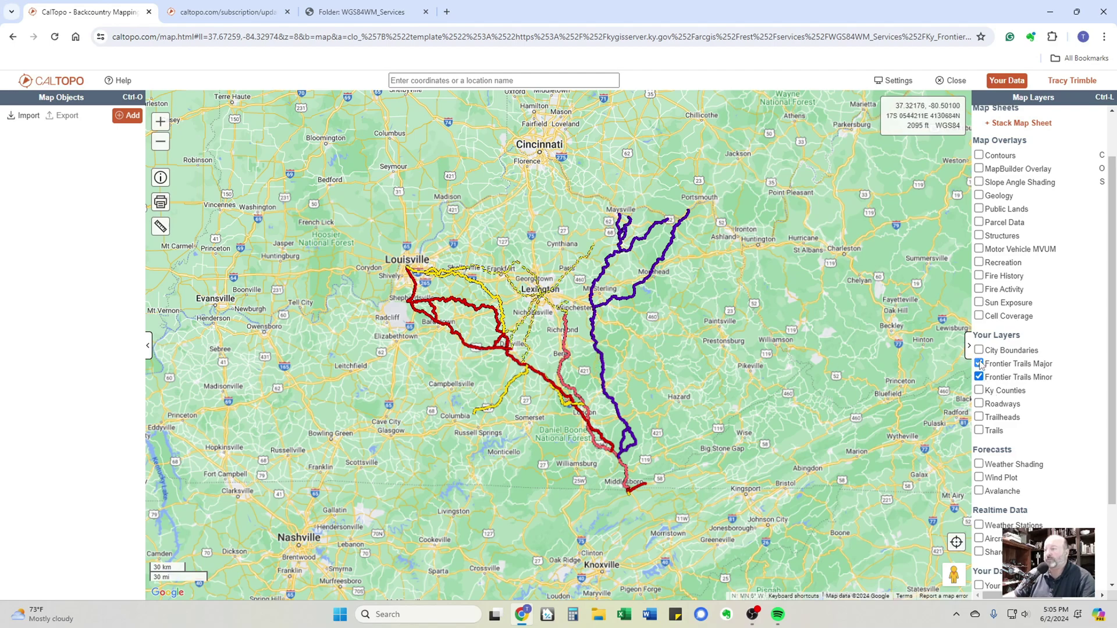
click(979, 364)
scroll(543, 317, up, 1)
scroll(544, 317, down, 1)
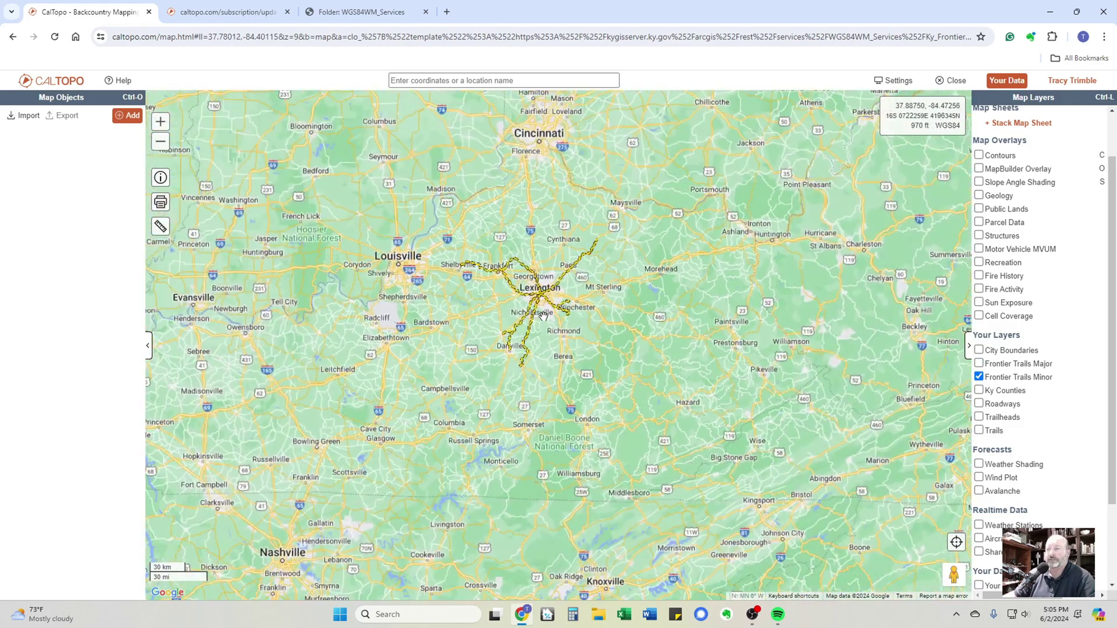
- Swap Frontier Trails Minor for Ky Counties and read Menifee County's details popup, then close it
click(979, 377)
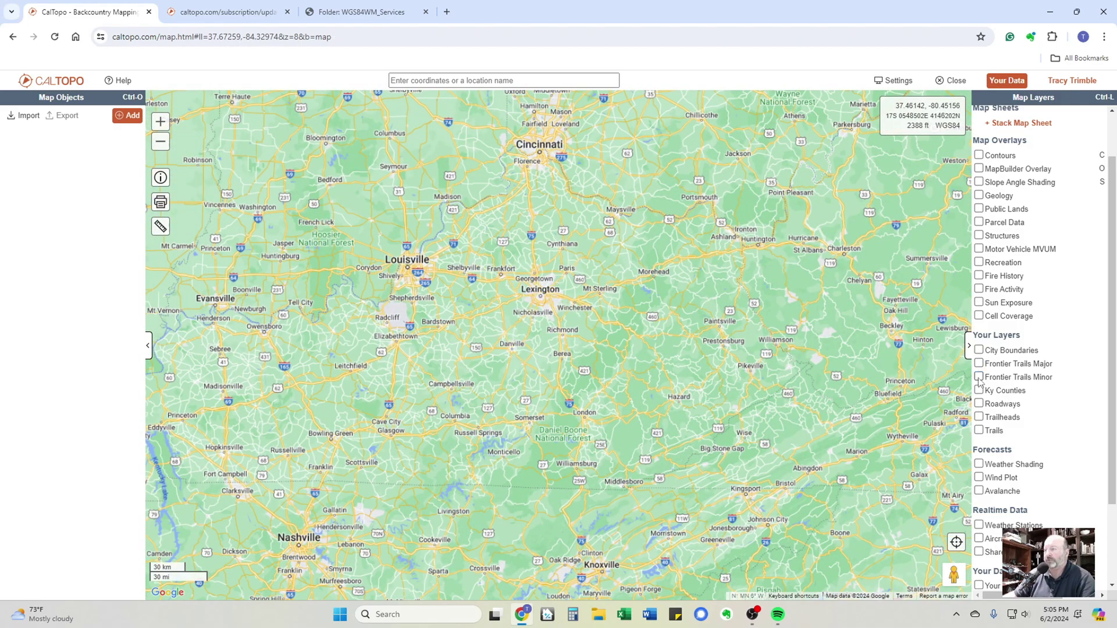
click(979, 390)
scroll(664, 367, down, 1)
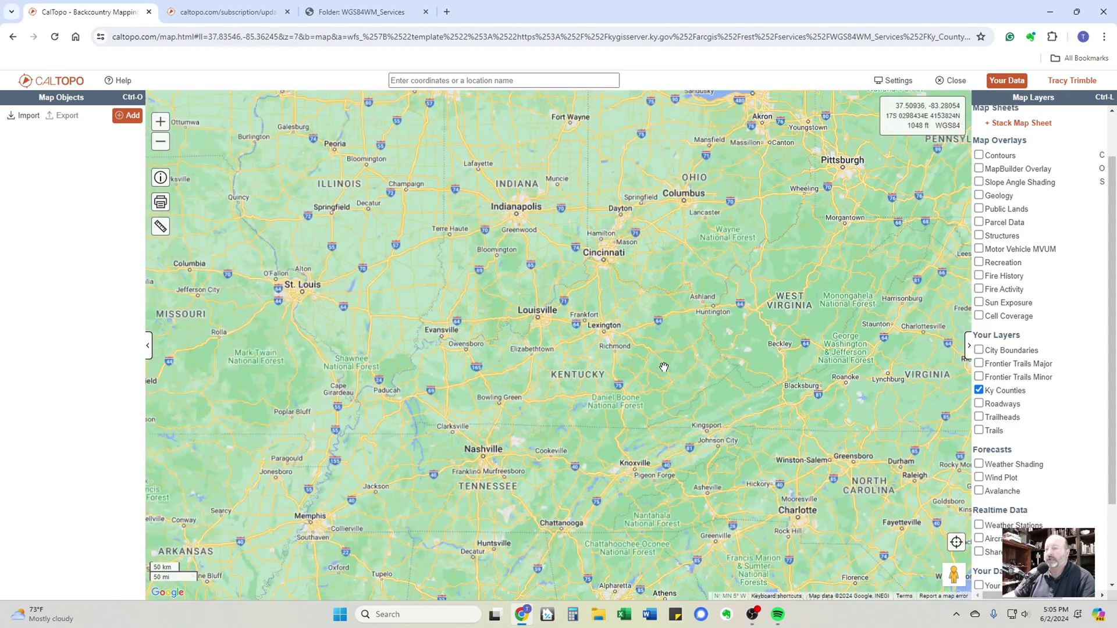
scroll(664, 368, up, 2)
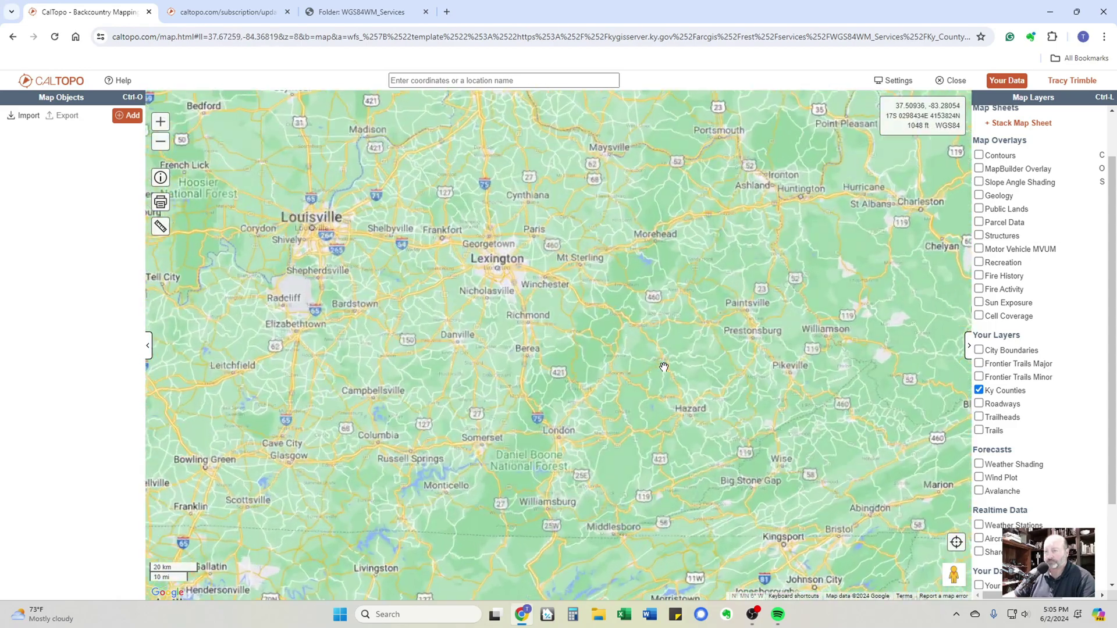
scroll(639, 300, up, 1)
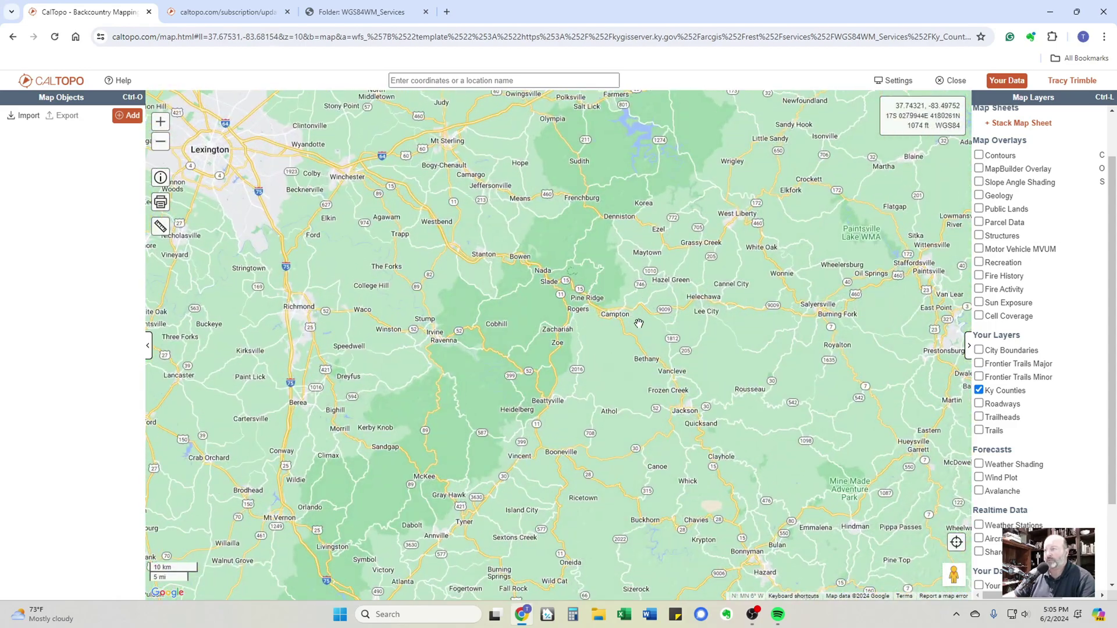
scroll(642, 306, down, 1)
drag(636, 308, 701, 368)
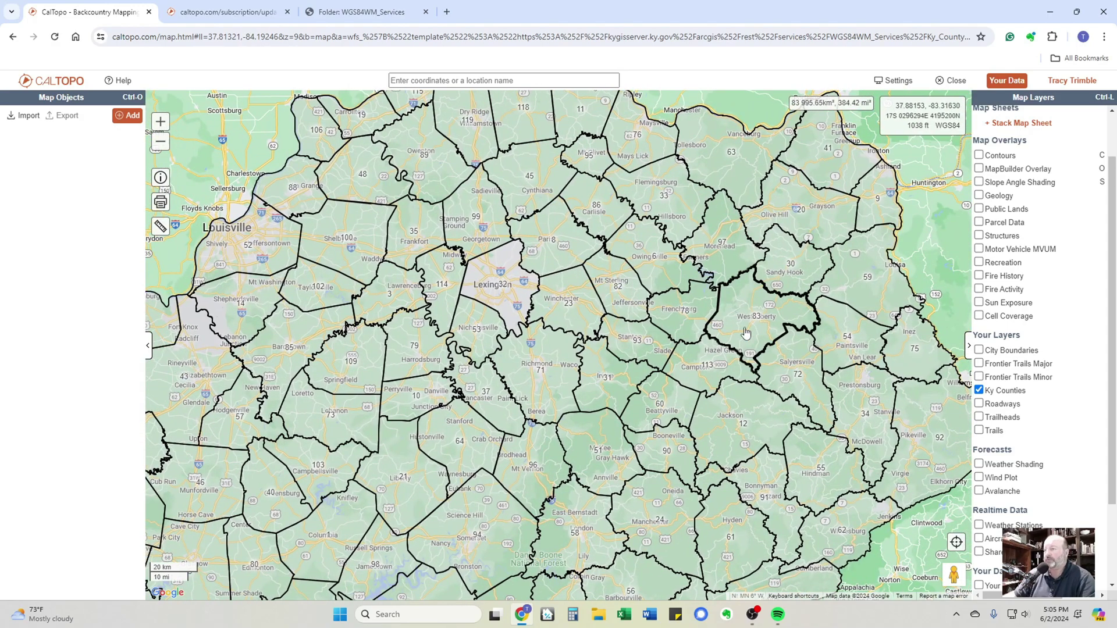
click(672, 313)
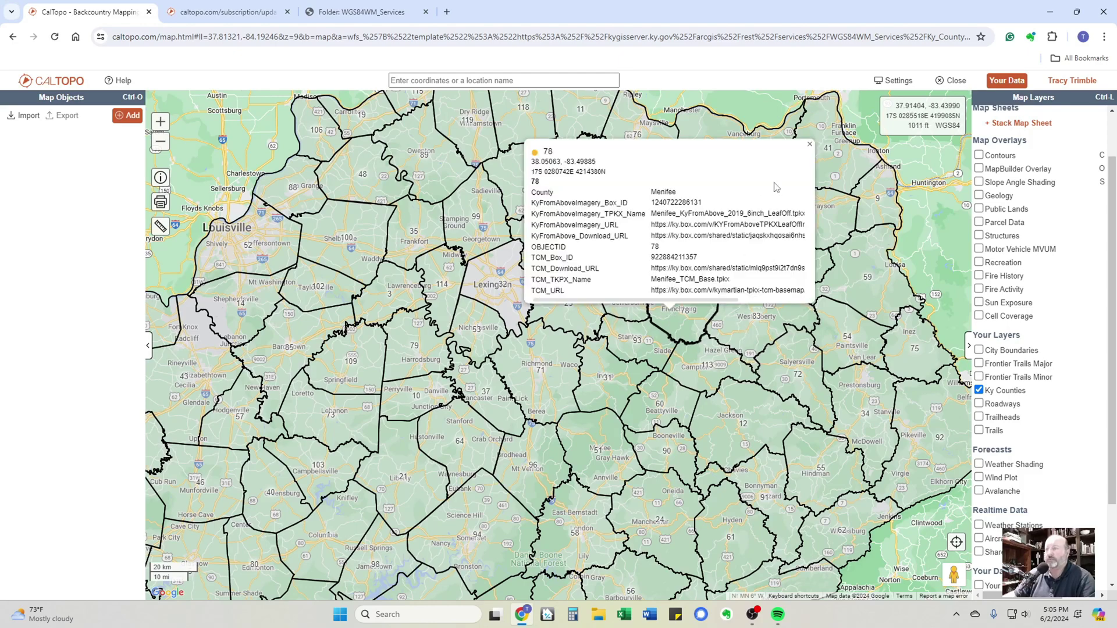
click(810, 144)
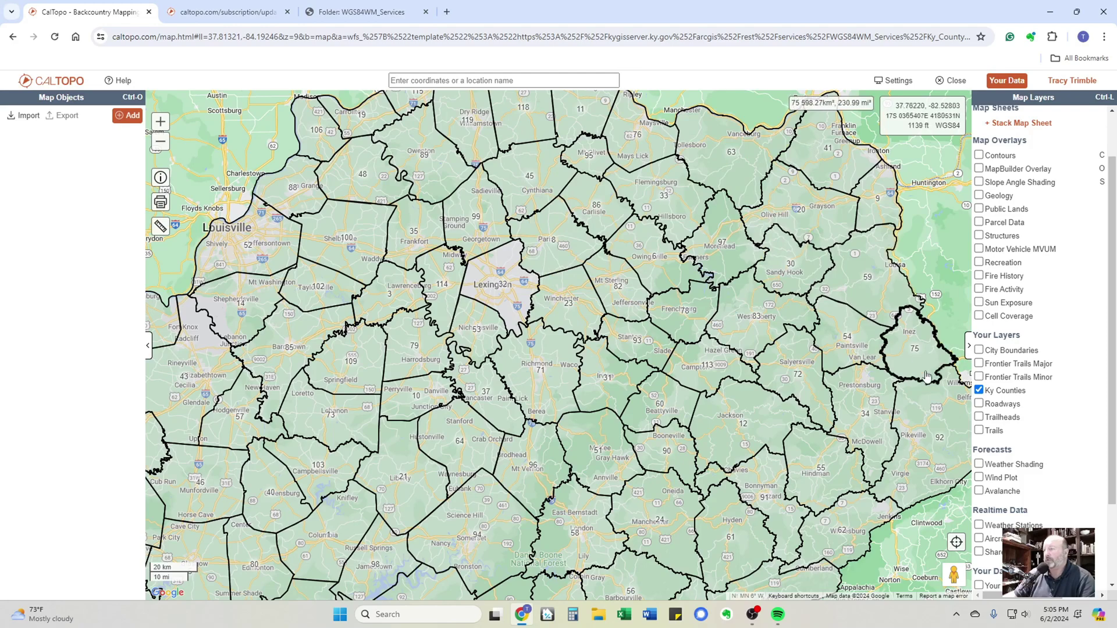
- Replace the Ky Counties layer with the Roadways overlay and zoom in
click(979, 390)
click(979, 403)
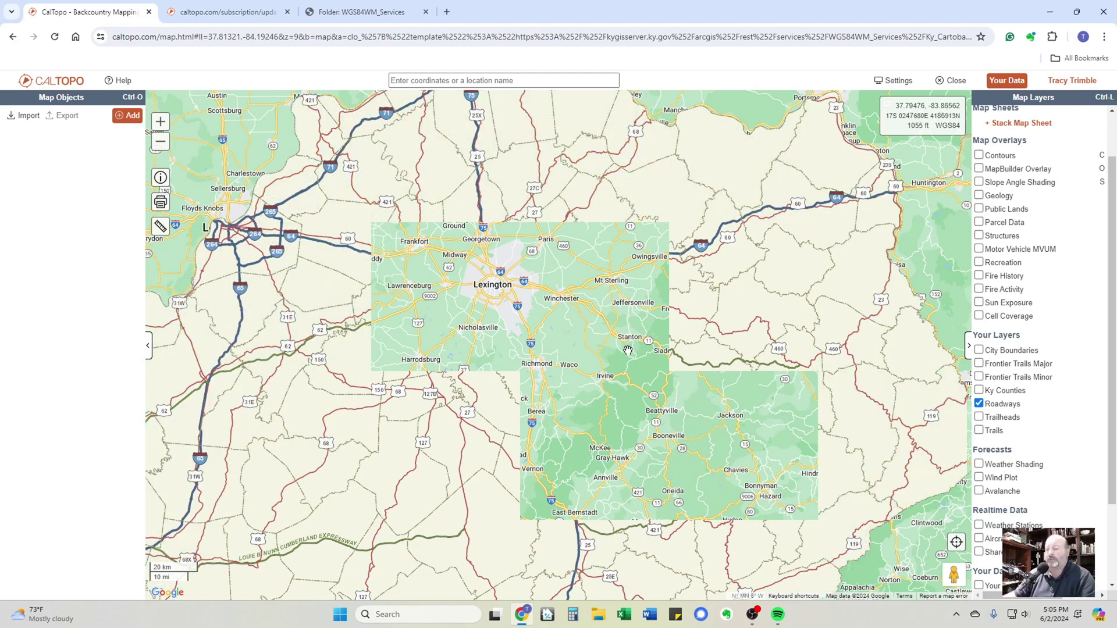
scroll(684, 331, up, 2)
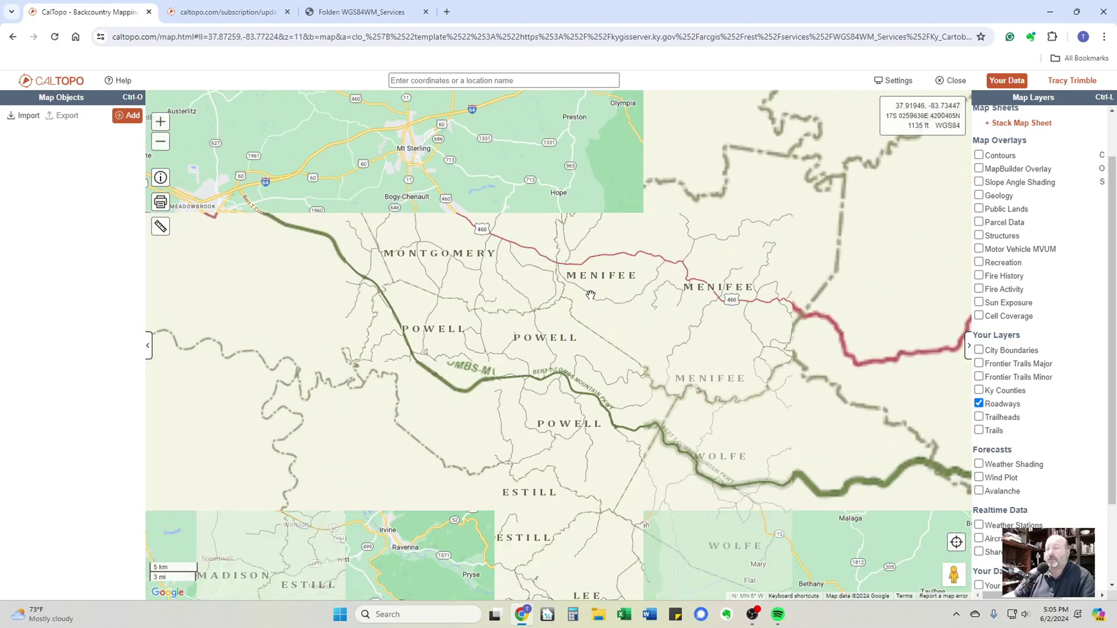
scroll(585, 280, up, 1)
scroll(585, 280, up, 2)
scroll(589, 289, up, 1)
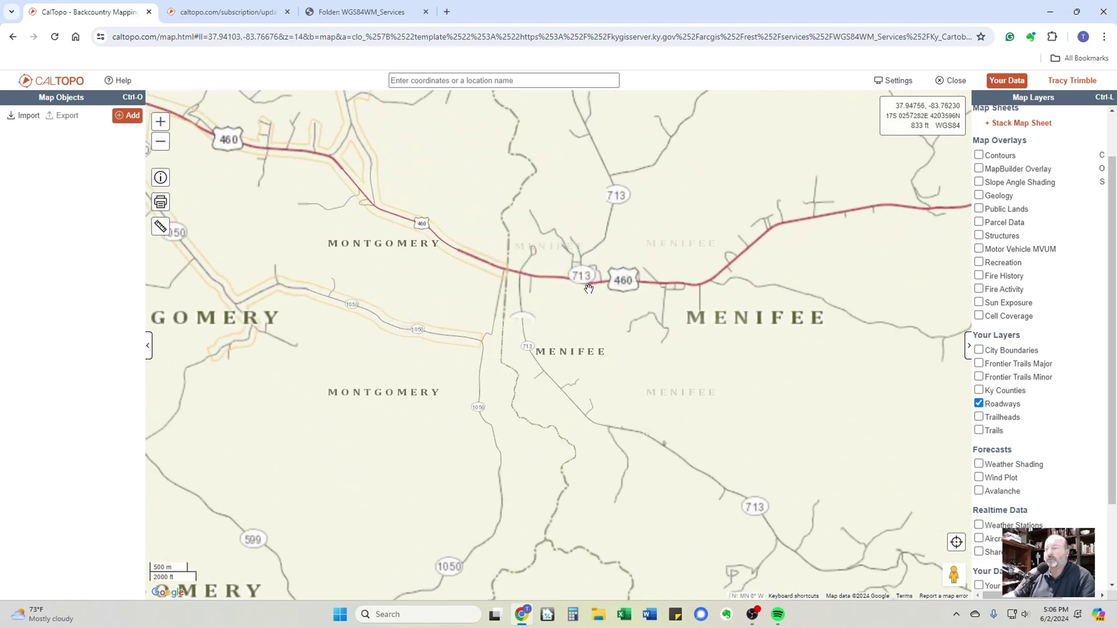
- Follow US 460 through Menifee, Montgomery, Bath and Powell, then zoom back out
drag(817, 252, 586, 332)
scroll(586, 332, up, 2)
drag(695, 312, 555, 383)
scroll(555, 382, up, 1)
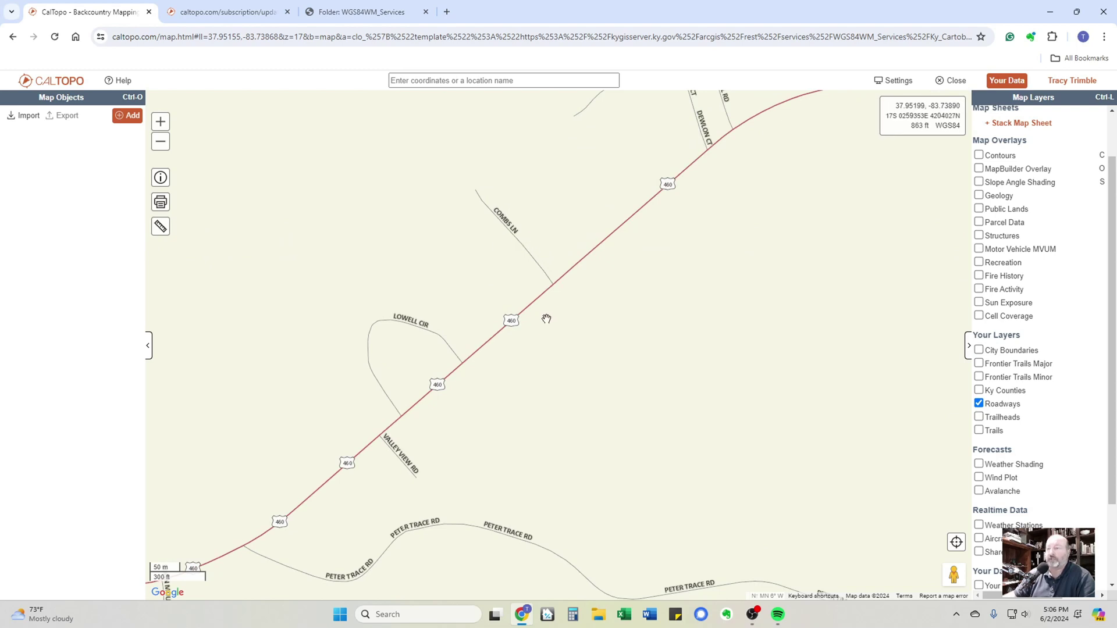
scroll(544, 327, down, 1)
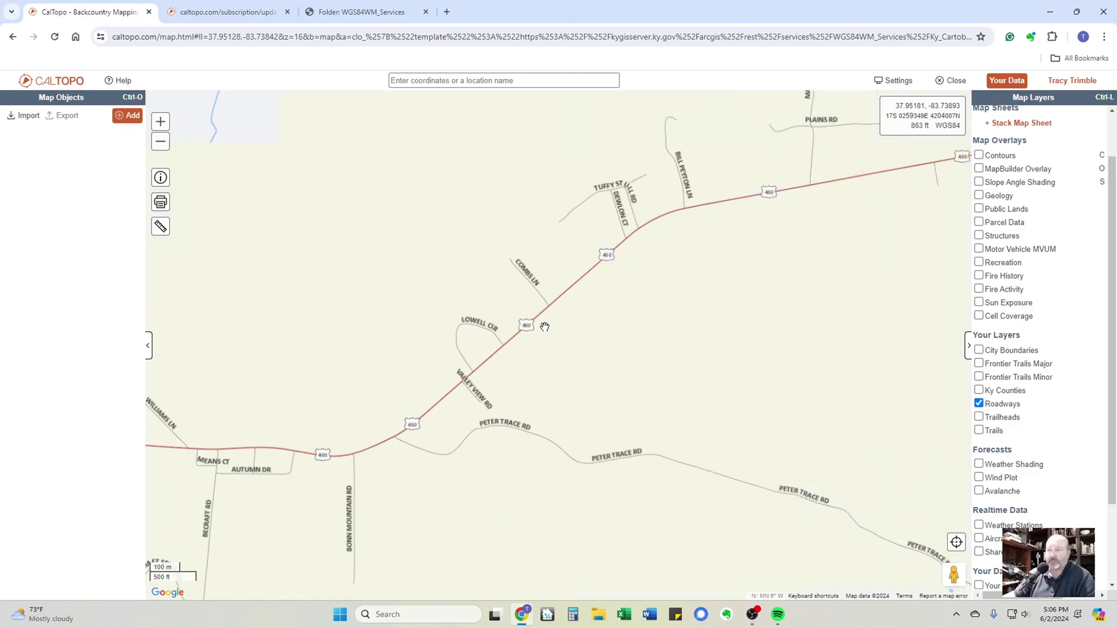
scroll(686, 372, down, 2)
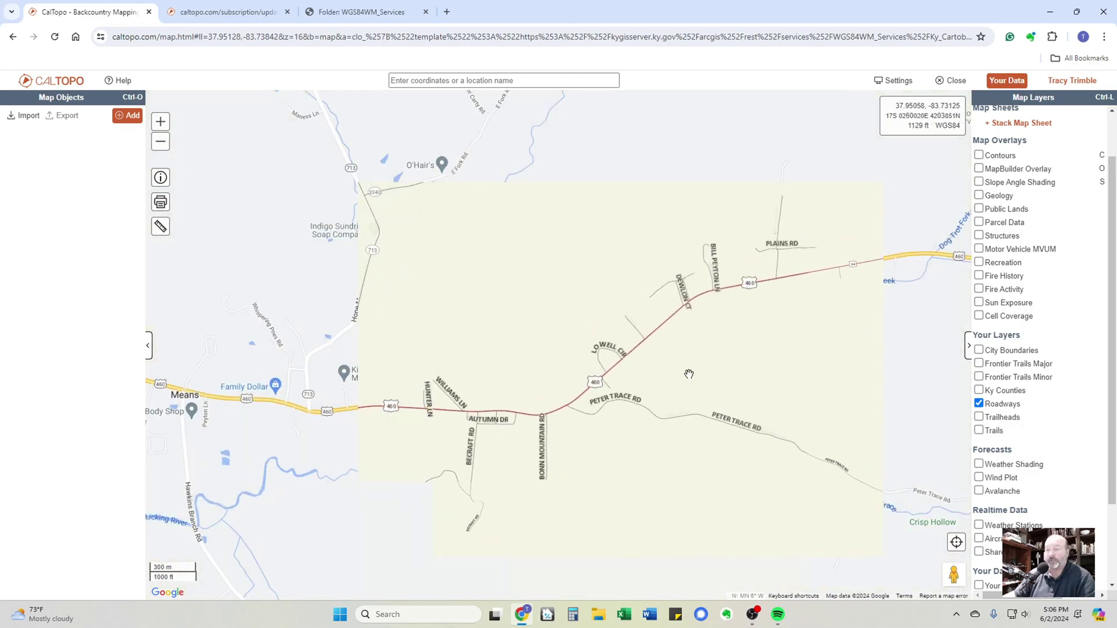
scroll(720, 378, down, 2)
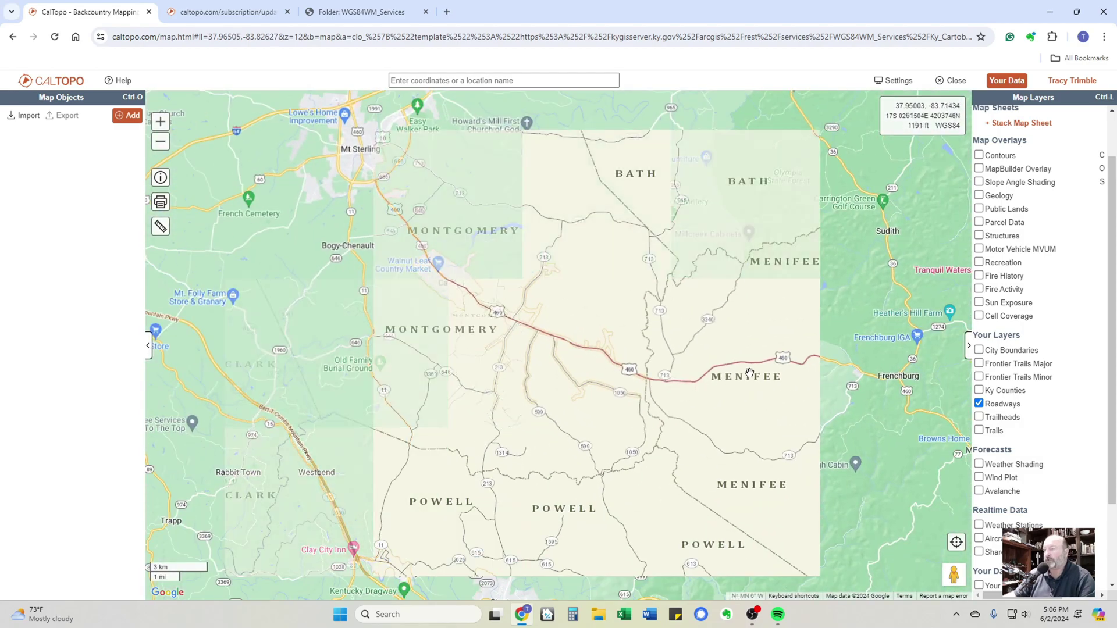
- Turn off Roadways so the map around Means and Jeffersonville shows only the base map
click(979, 404)
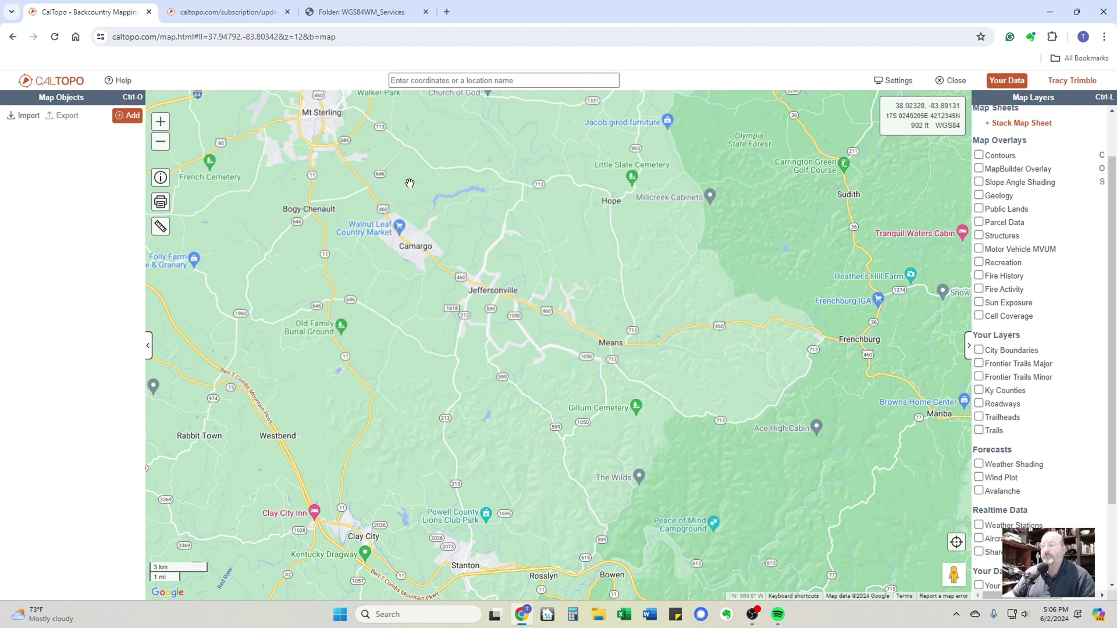
- Browse the WGS84WM_Services folder's Kentucky services, such as CityBnd_Line and Counties
click(338, 18)
scroll(448, 188, up, 12)
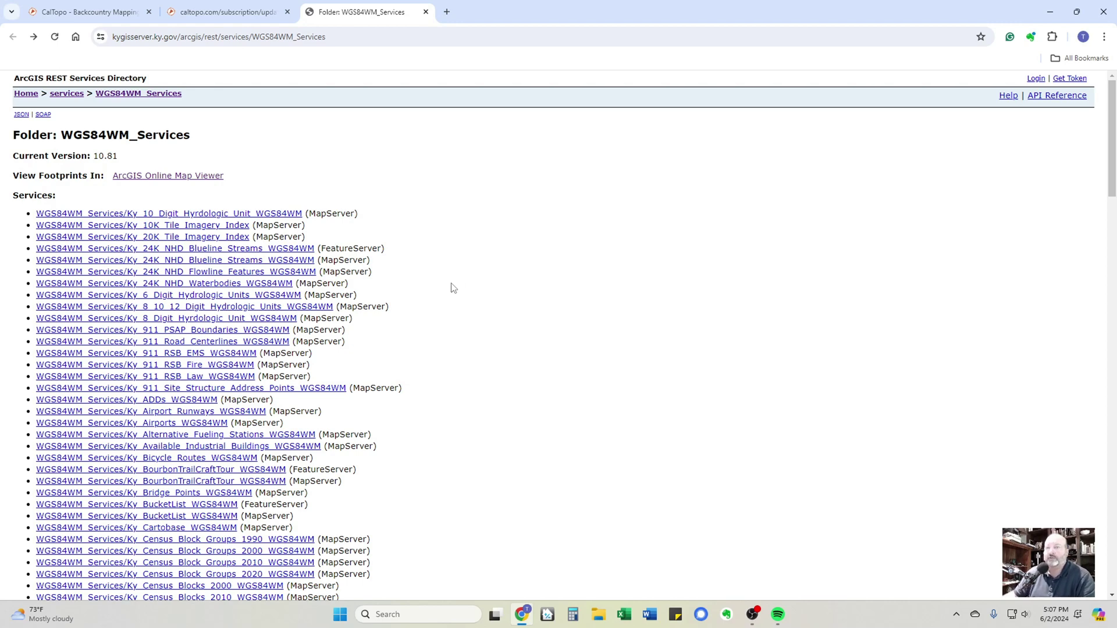
scroll(448, 294, down, 4)
scroll(456, 292, up, 4)
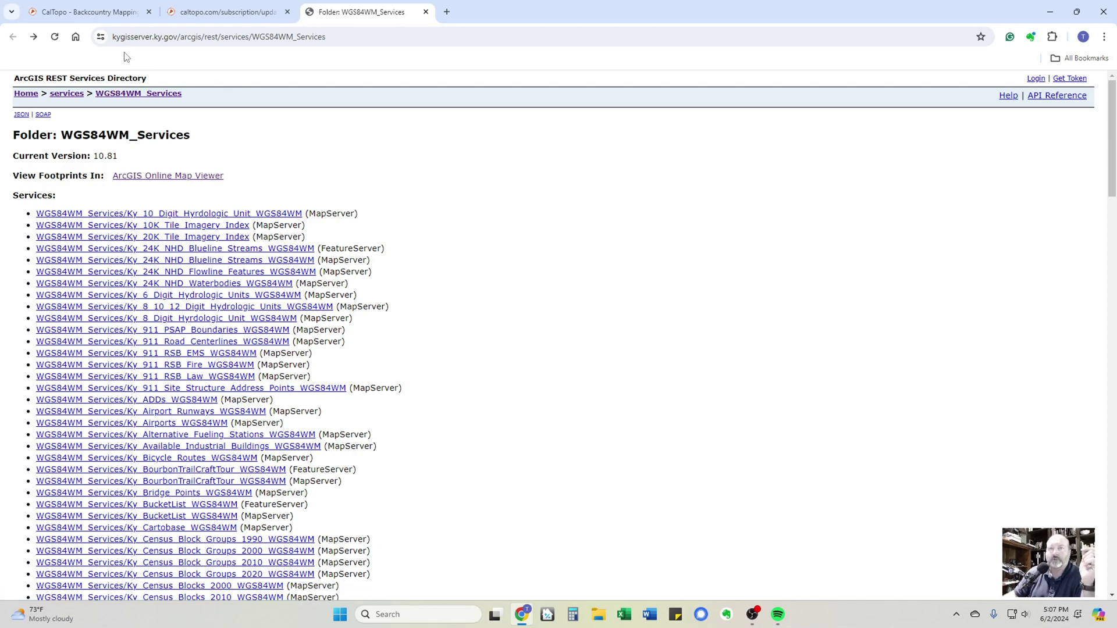
scroll(419, 406, down, 4)
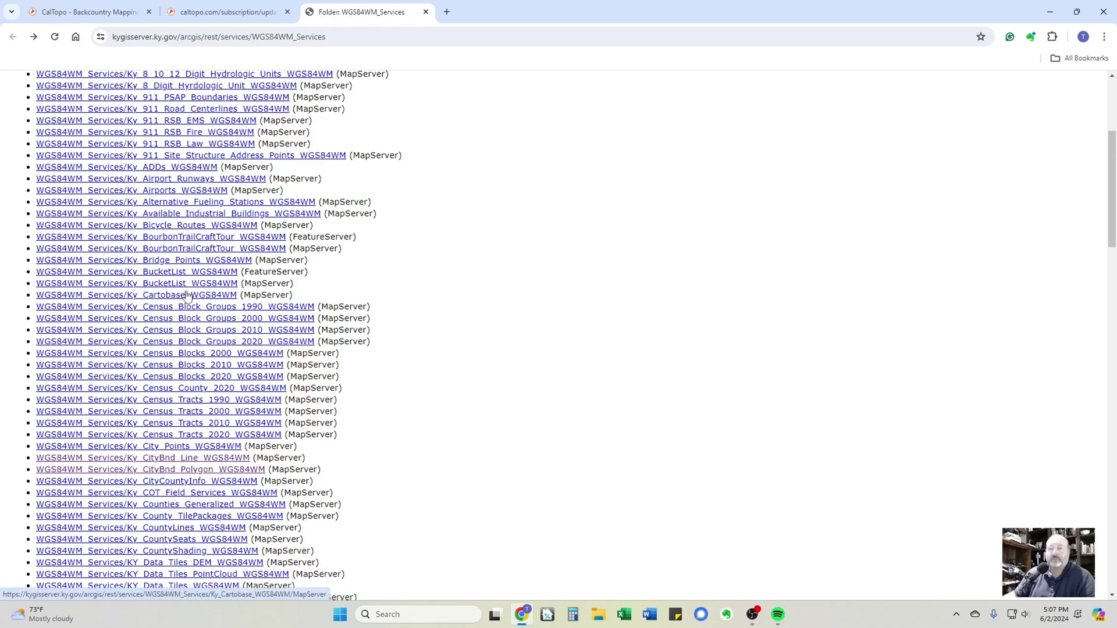
scroll(192, 311, down, 3)
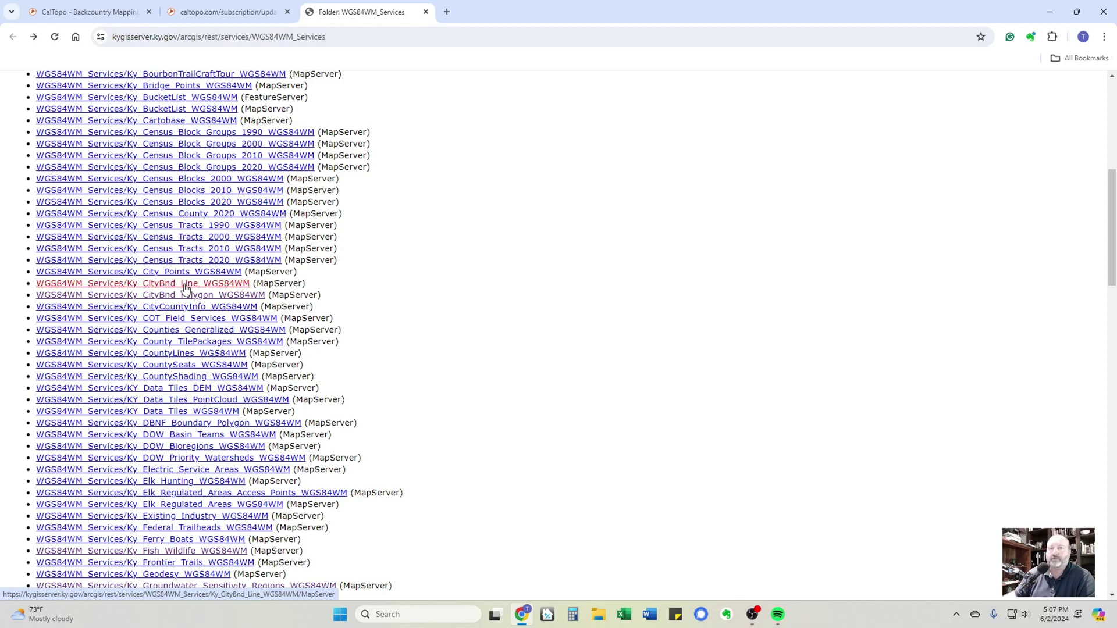
- Open Ky_CityBnd_Line in a new tab and preview it in ArcGIS Online Map Viewer
right_click(185, 287)
click(232, 296)
click(500, 11)
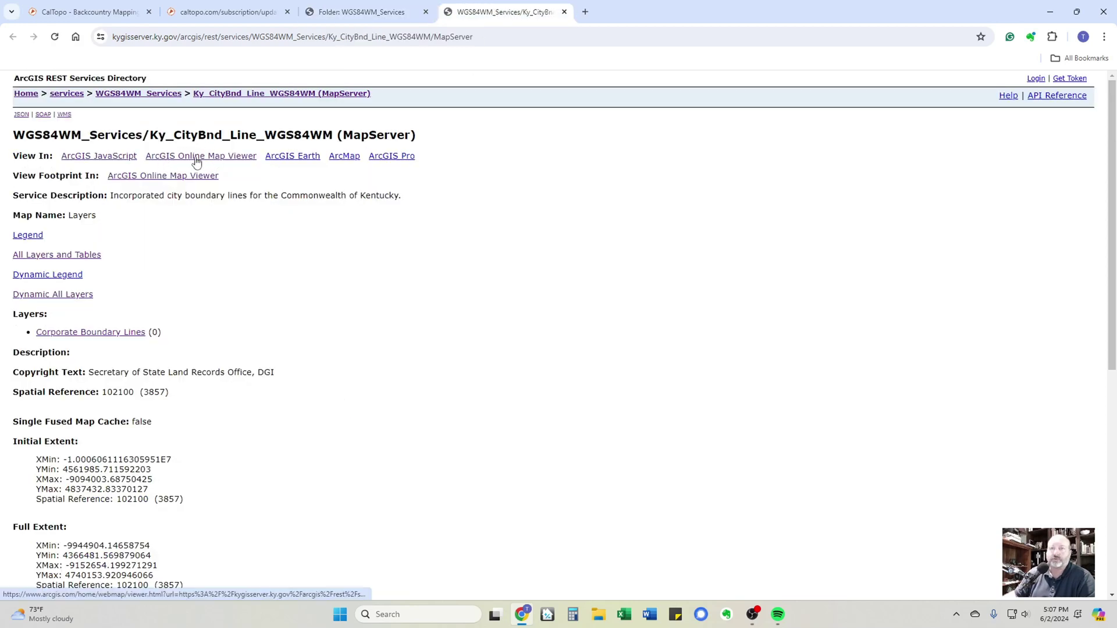
click(197, 161)
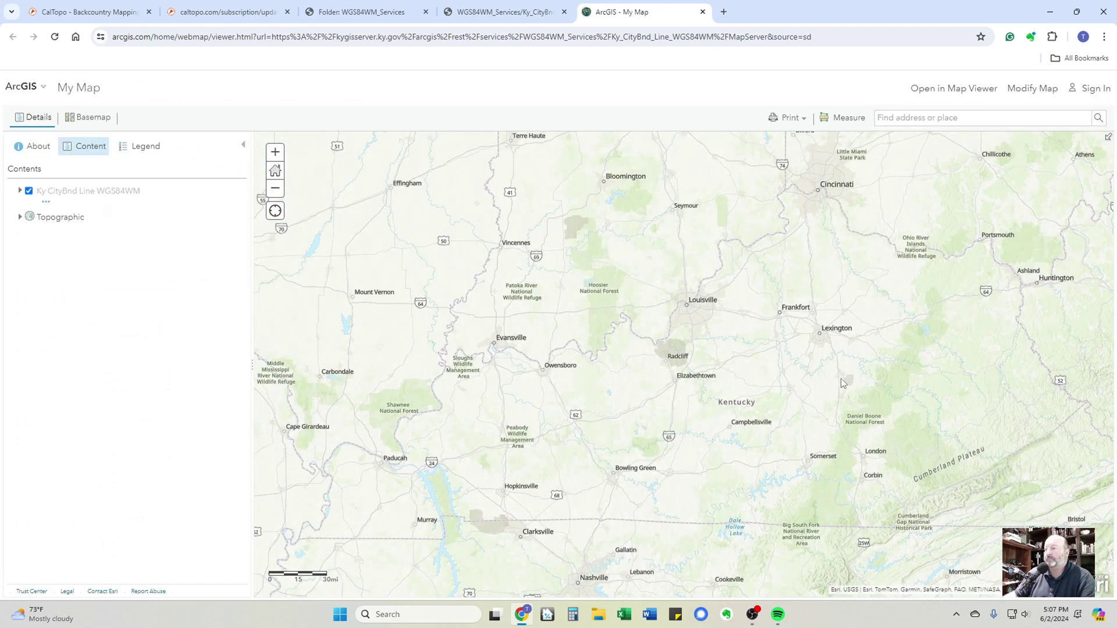
- Pan and zoom the city boundary preview east of Lexington past Jeffersonville
scroll(840, 378, up, 4)
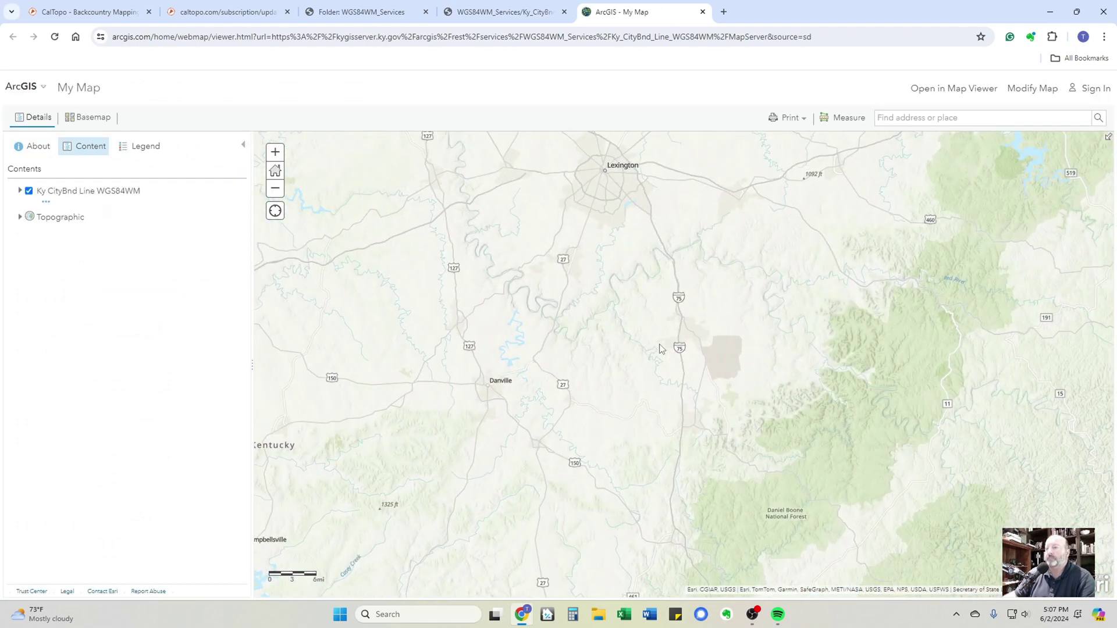
drag(602, 299, 486, 398)
scroll(653, 326, up, 2)
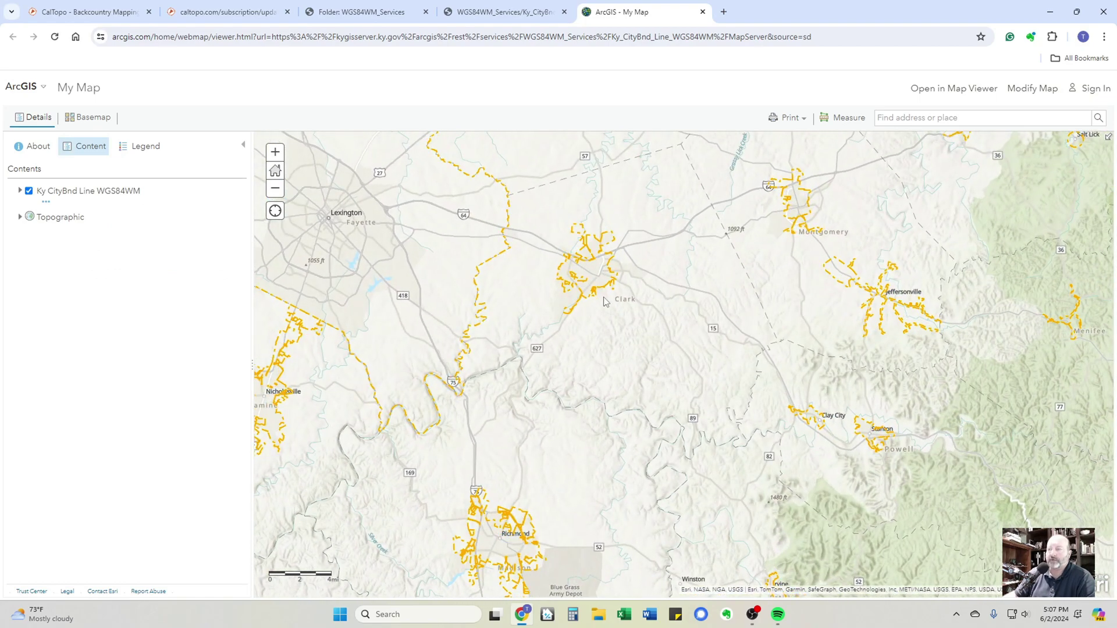
scroll(640, 306, down, 1)
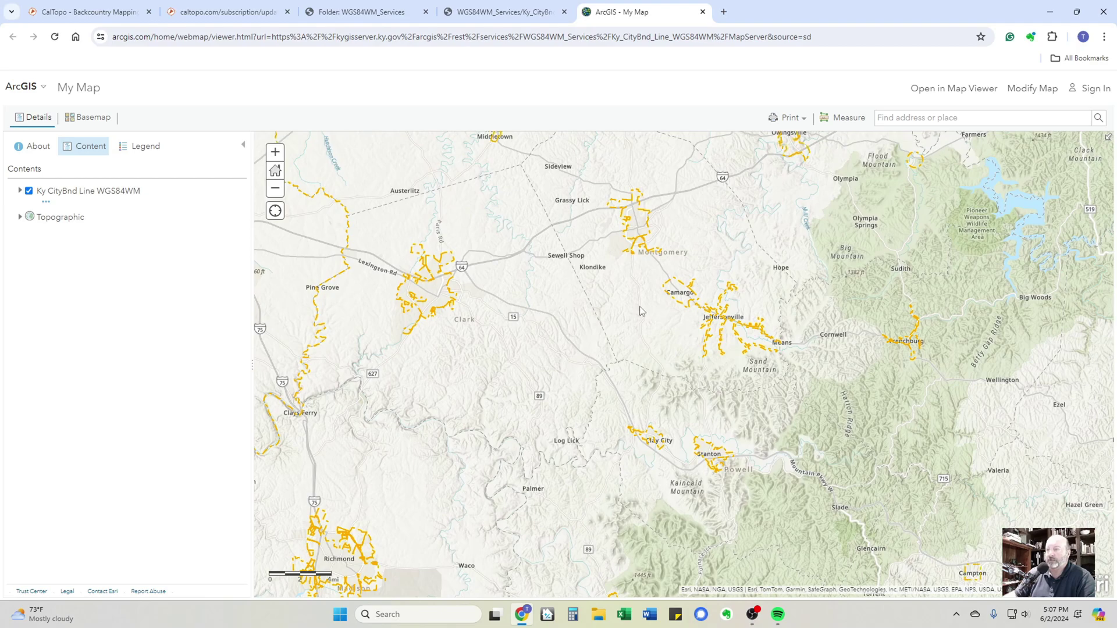
scroll(640, 306, up, 2)
drag(699, 297, 503, 286)
scroll(555, 308, up, 1)
scroll(556, 308, down, 2)
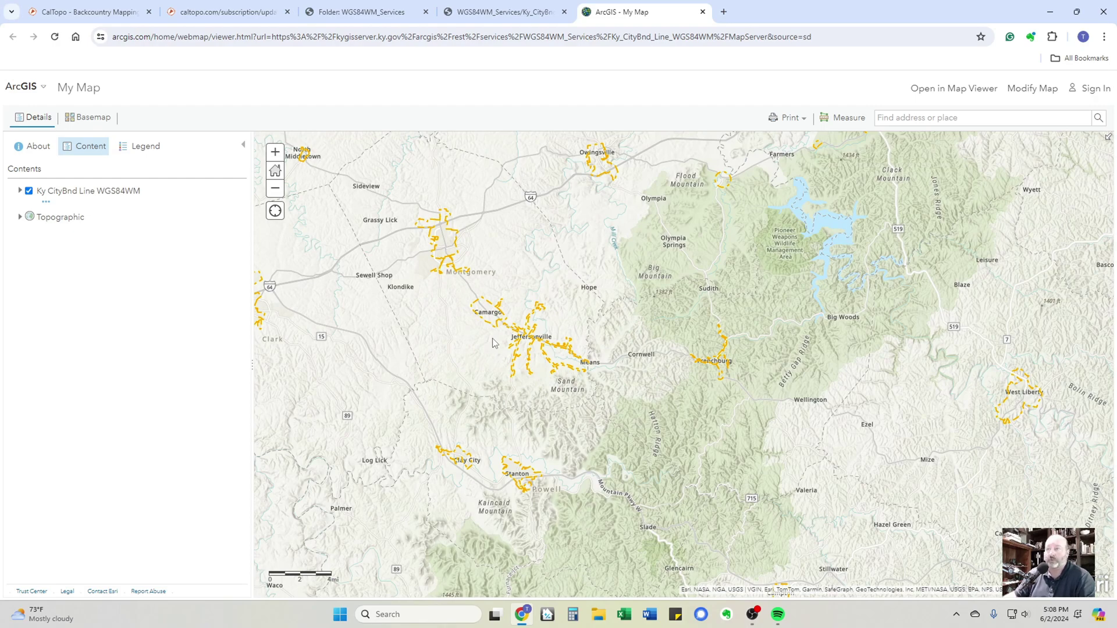
scroll(492, 337, down, 2)
- Close the map preview and the Ky_CityBnd_Line service tab, back to the folder list
key(ctrl+w)
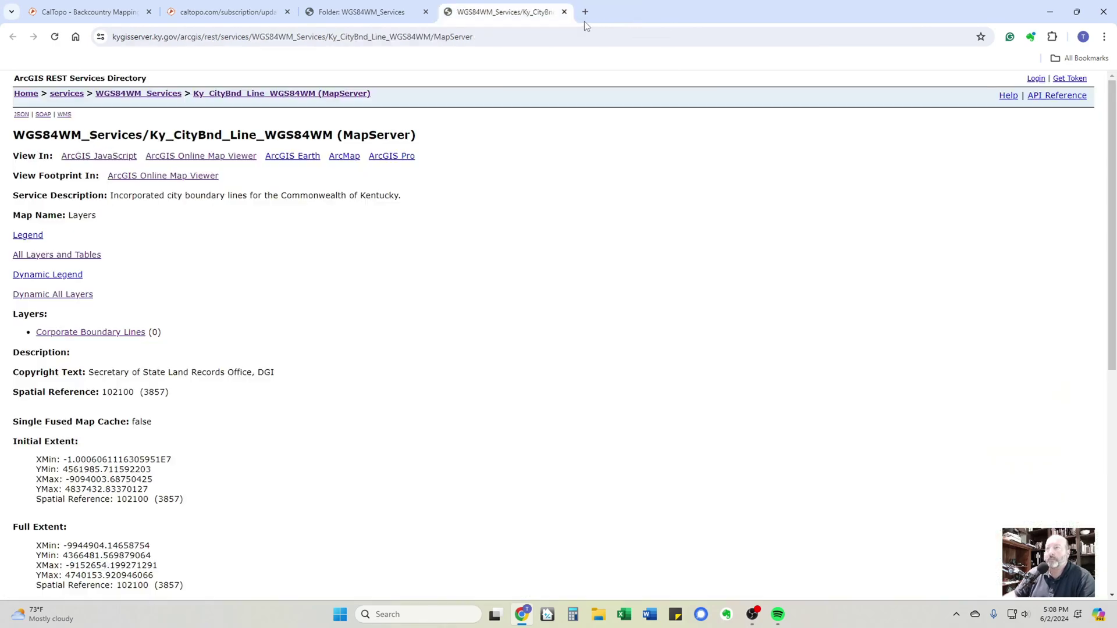
click(386, 13)
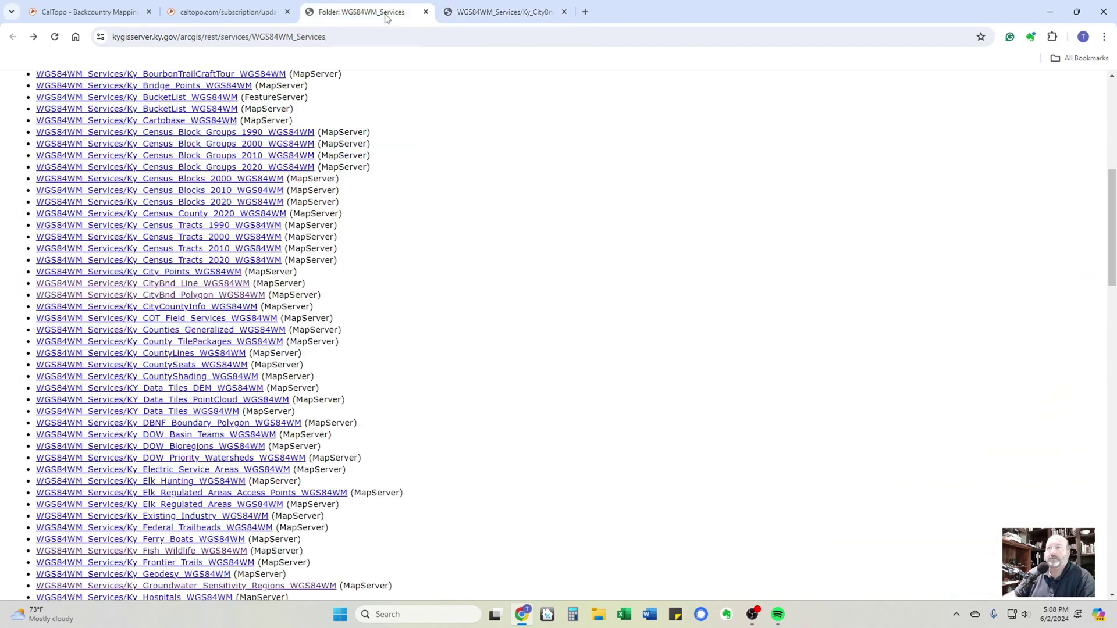
click(499, 13)
click(564, 12)
click(564, 12)
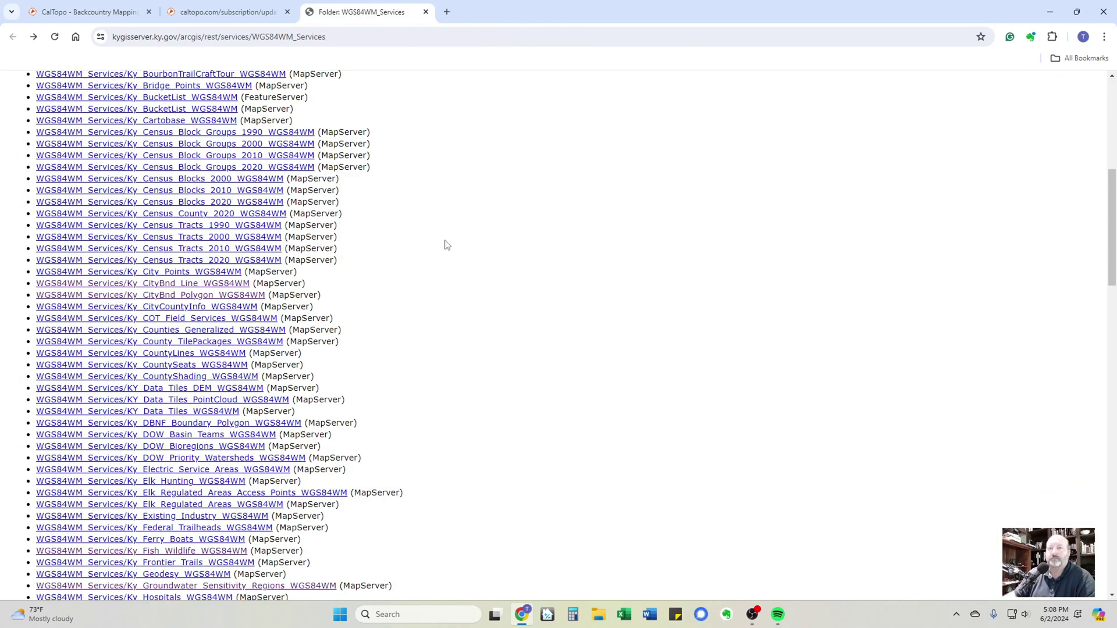
- Scroll down the folder list and open Ky_MultiDirectional_Hillshade_WGS84WM in a new tab
scroll(434, 268, down, 1)
scroll(263, 305, down, 3)
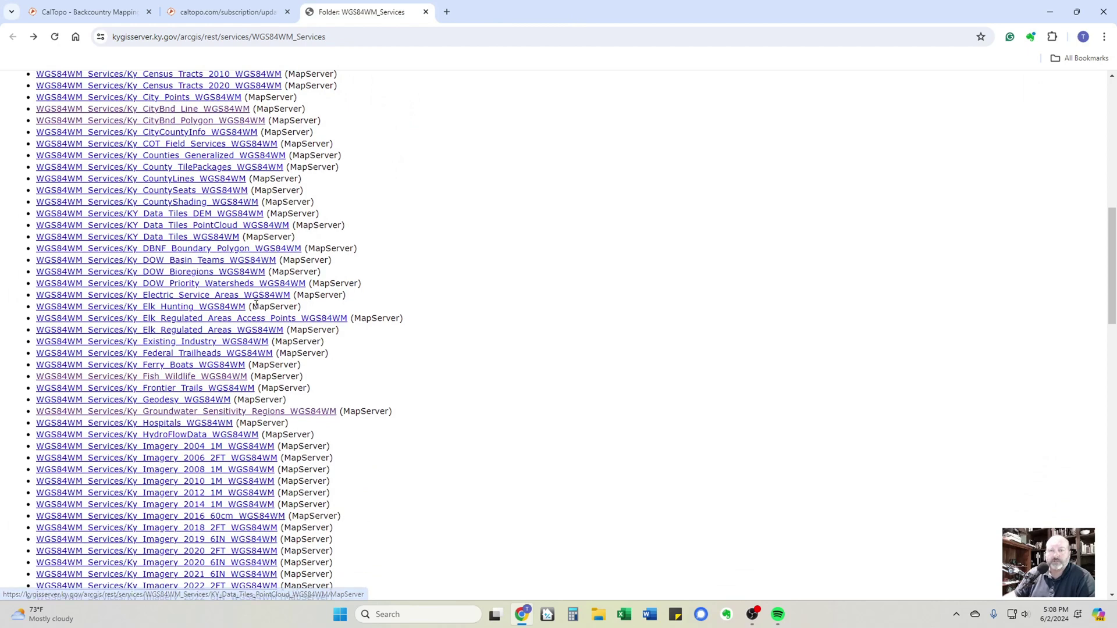
scroll(188, 324, down, 2)
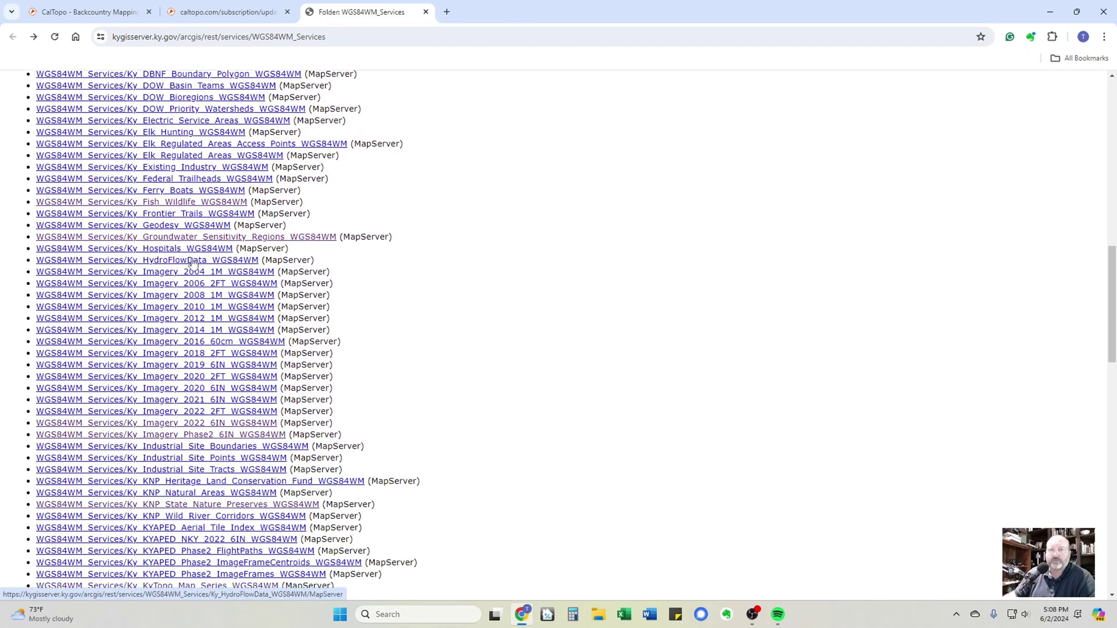
scroll(208, 293, down, 3)
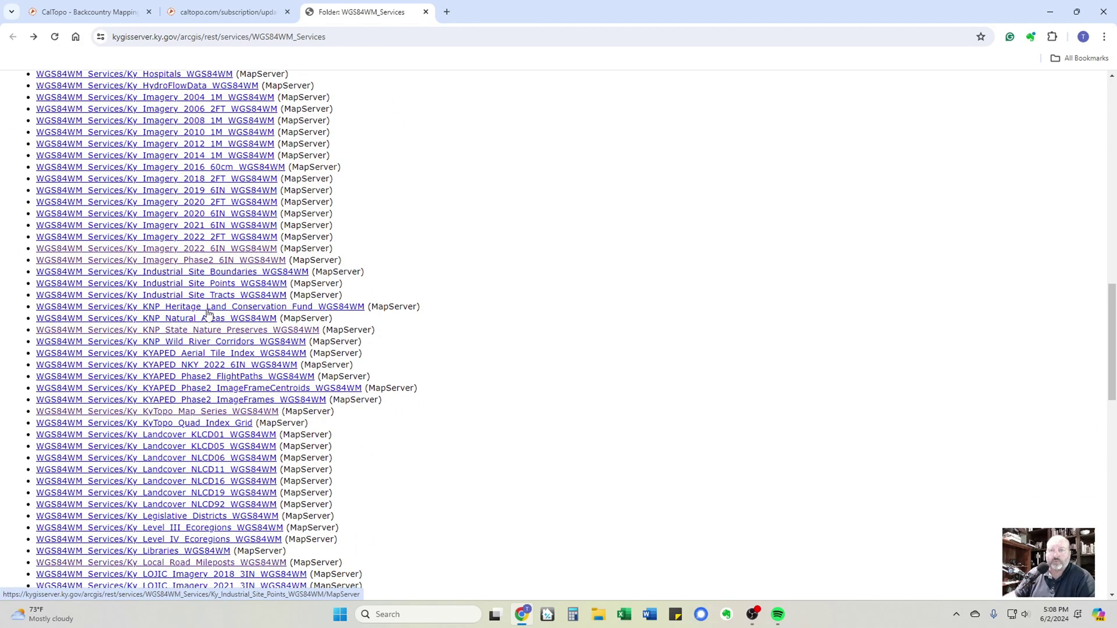
scroll(218, 285, down, 1)
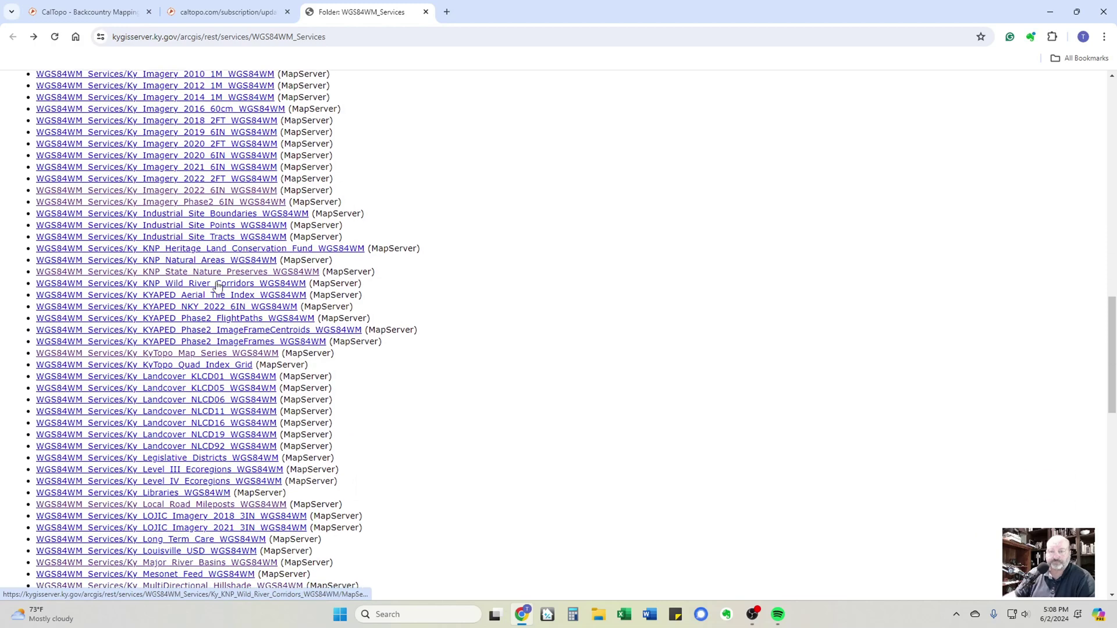
scroll(218, 285, down, 2)
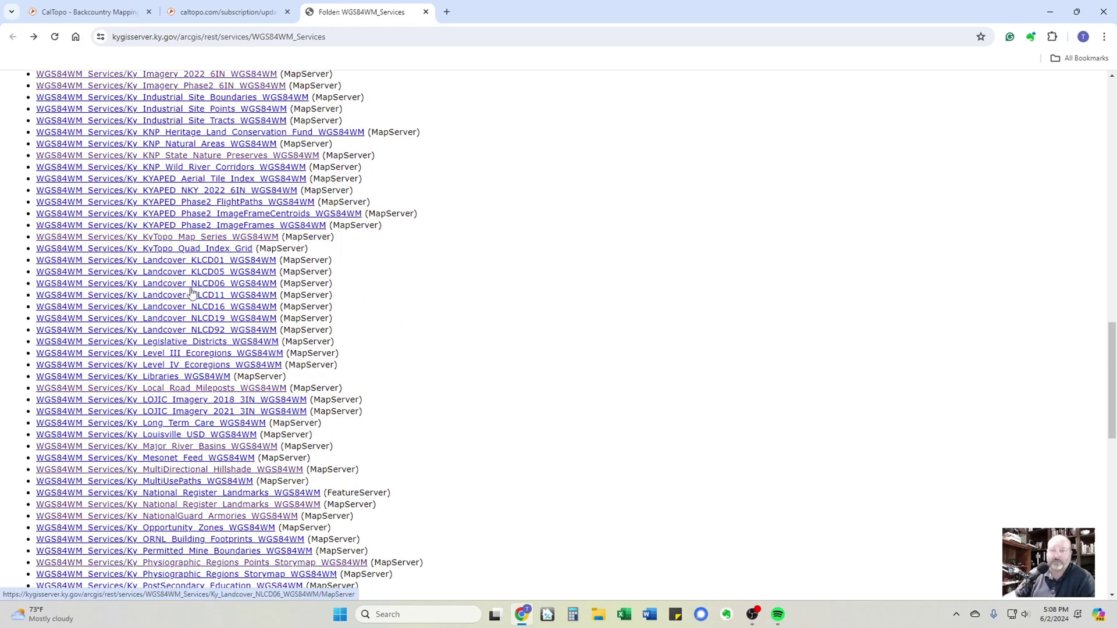
scroll(223, 309, down, 1)
scroll(223, 249, down, 2)
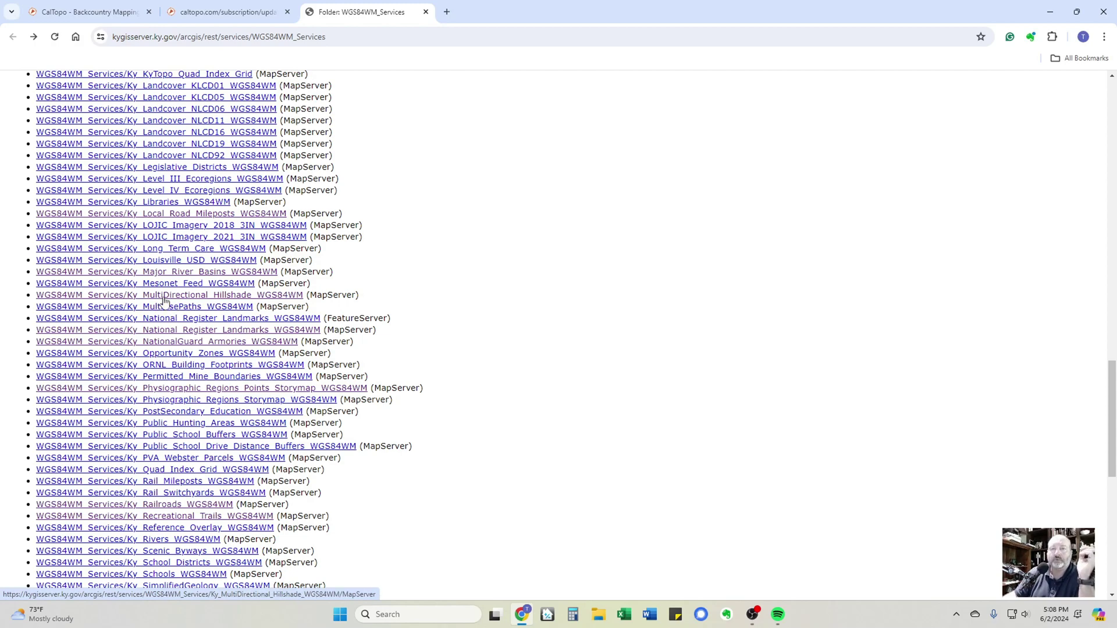
right_click(225, 298)
click(282, 309)
- Preview the hillshade service in ArcGIS Online Map Viewer, centred on eastern Kentucky
click(491, 17)
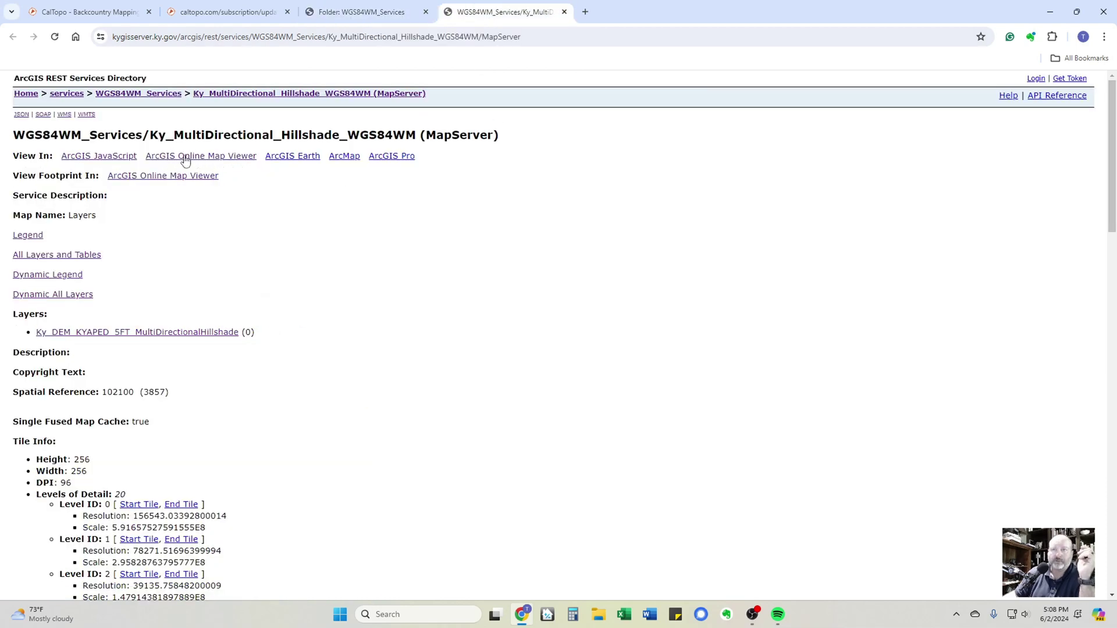
click(211, 163)
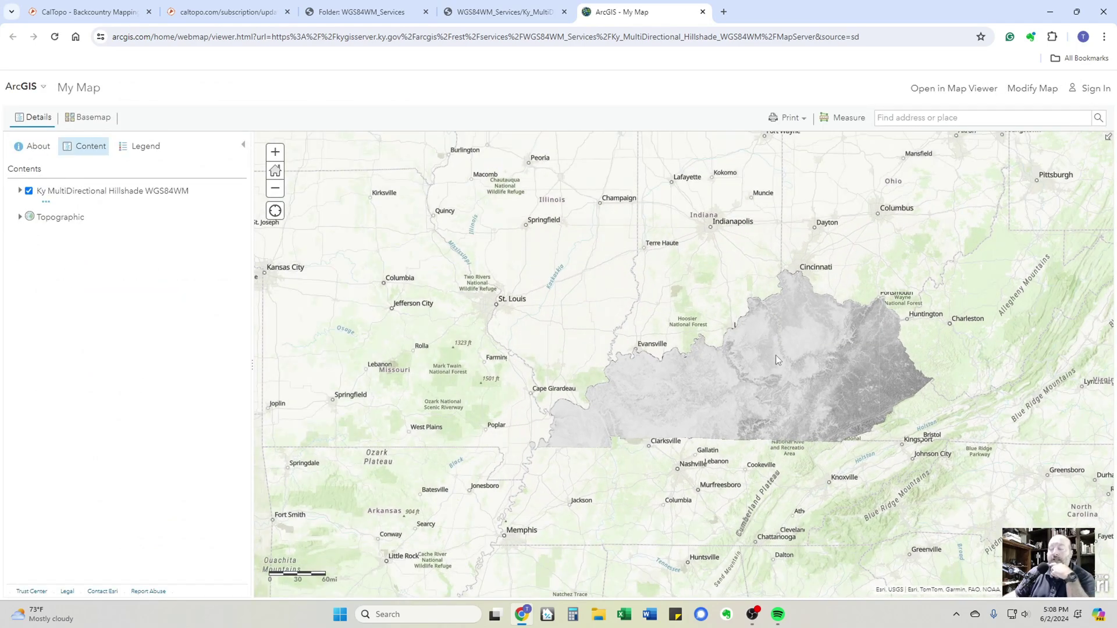
drag(752, 340, 623, 309)
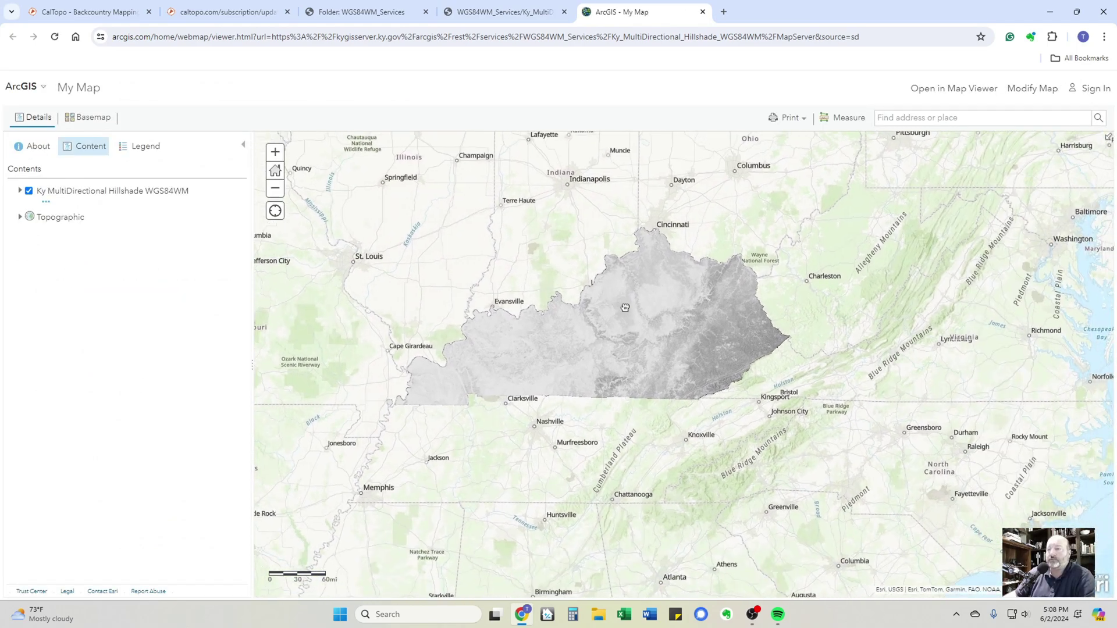
drag(694, 320, 612, 301)
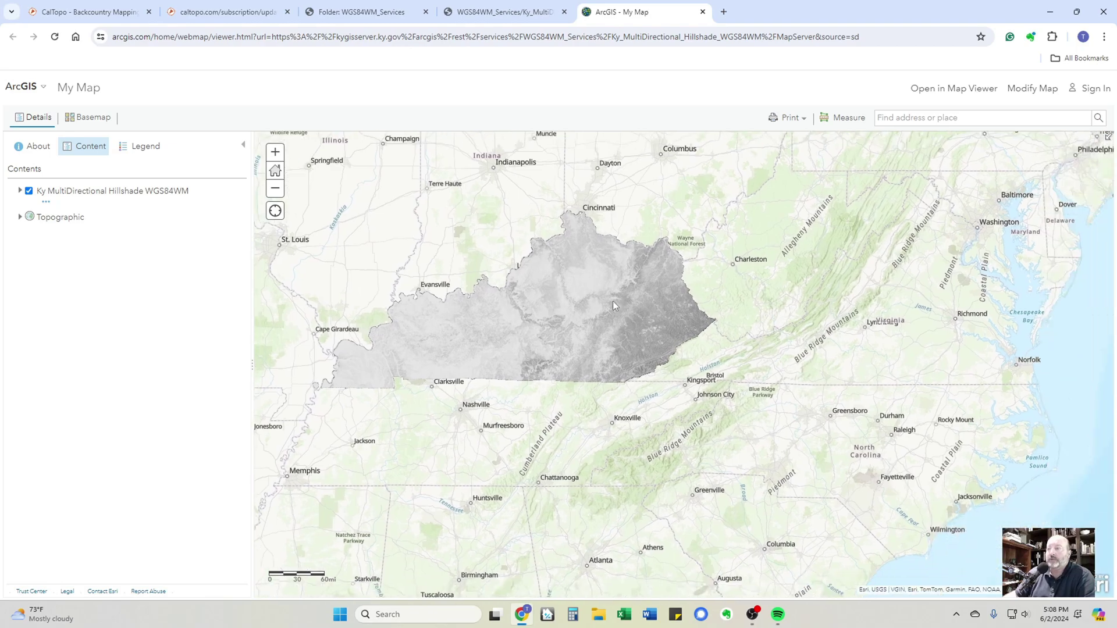
- Zoom into the Kentucky hillshade, zoom back out, then close the preview tab
scroll(614, 302, up, 2)
scroll(615, 303, up, 3)
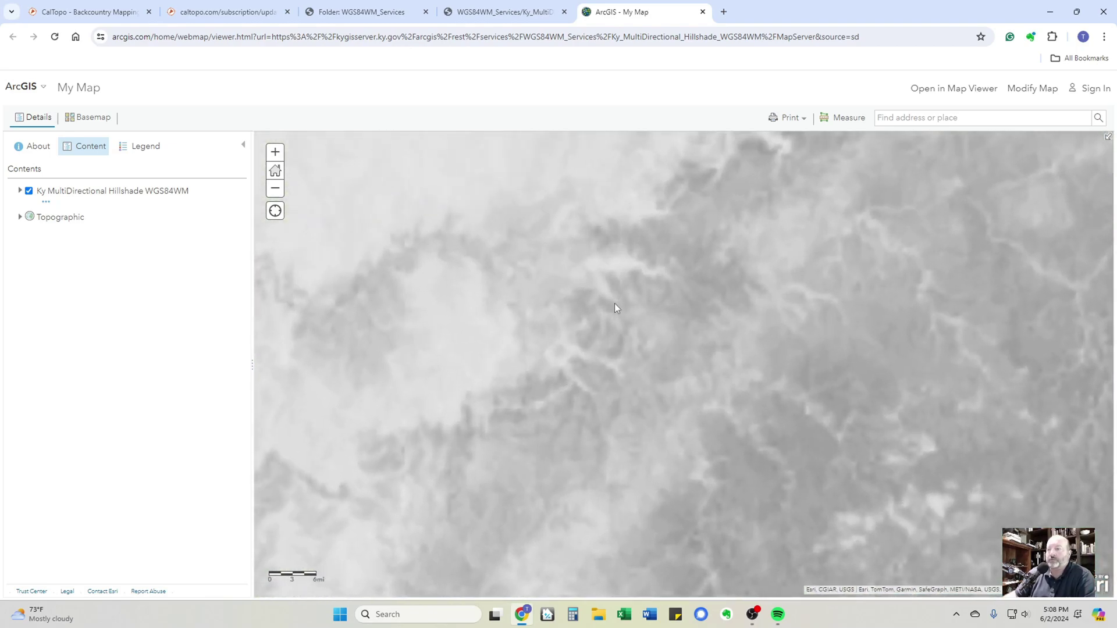
scroll(615, 302, up, 2)
scroll(614, 303, up, 2)
scroll(596, 329, up, 2)
scroll(669, 337, up, 2)
scroll(578, 337, up, 1)
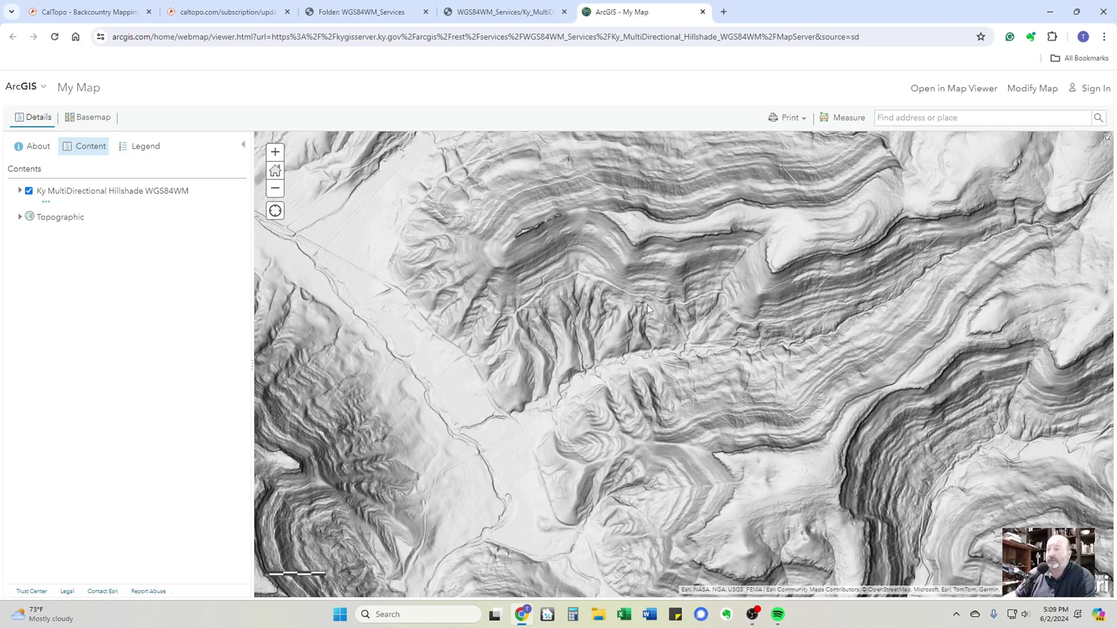
scroll(591, 313, down, 4)
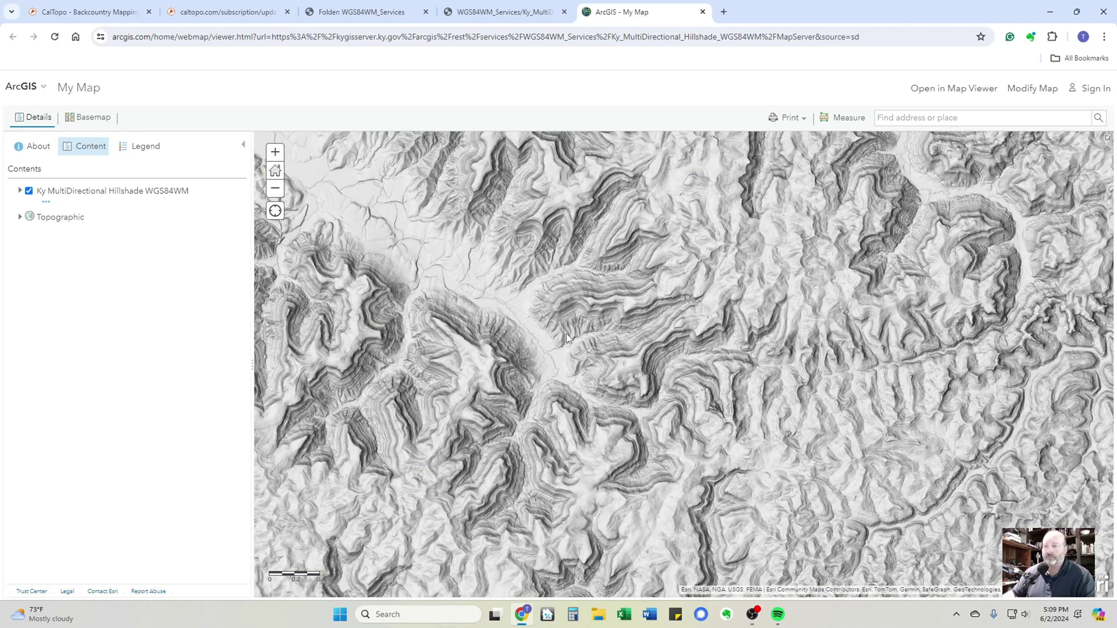
scroll(567, 333, down, 1)
scroll(584, 330, down, 1)
scroll(584, 330, down, 2)
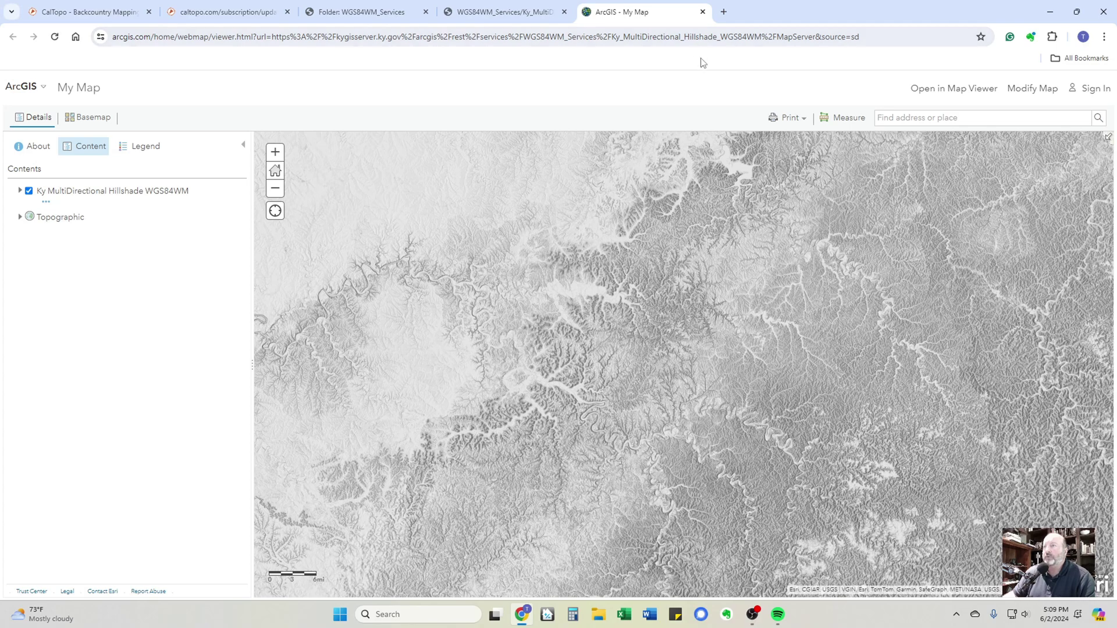
click(702, 12)
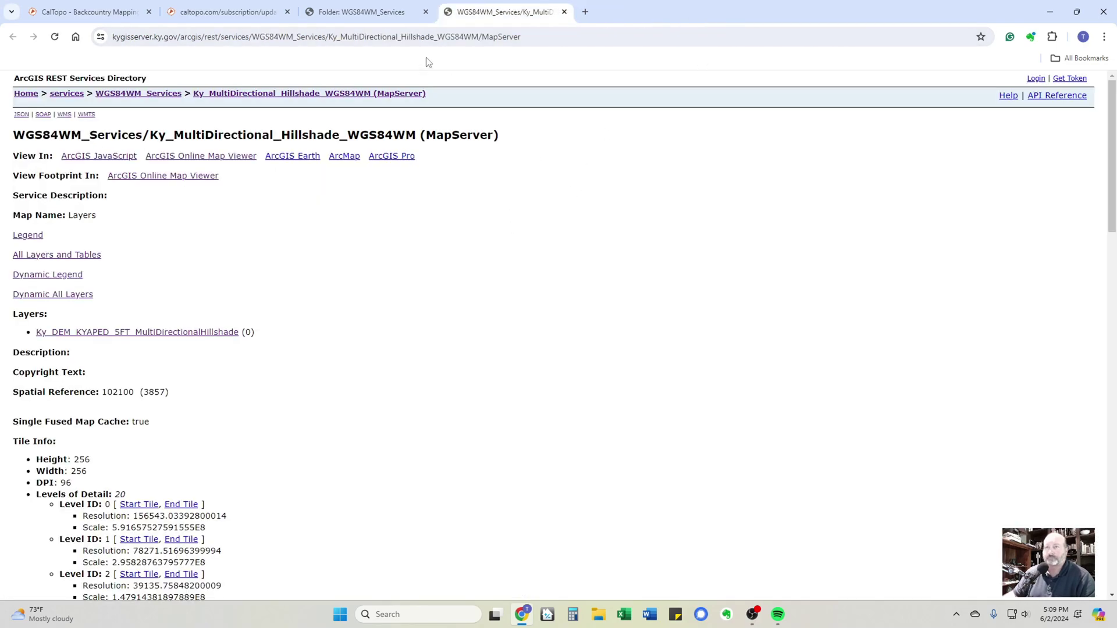
- Close the hillshade MapServer tab, restoring it briefly before closing it again
click(564, 12)
key(ctrl+shift+t)
click(565, 13)
scroll(167, 242, down, 1)
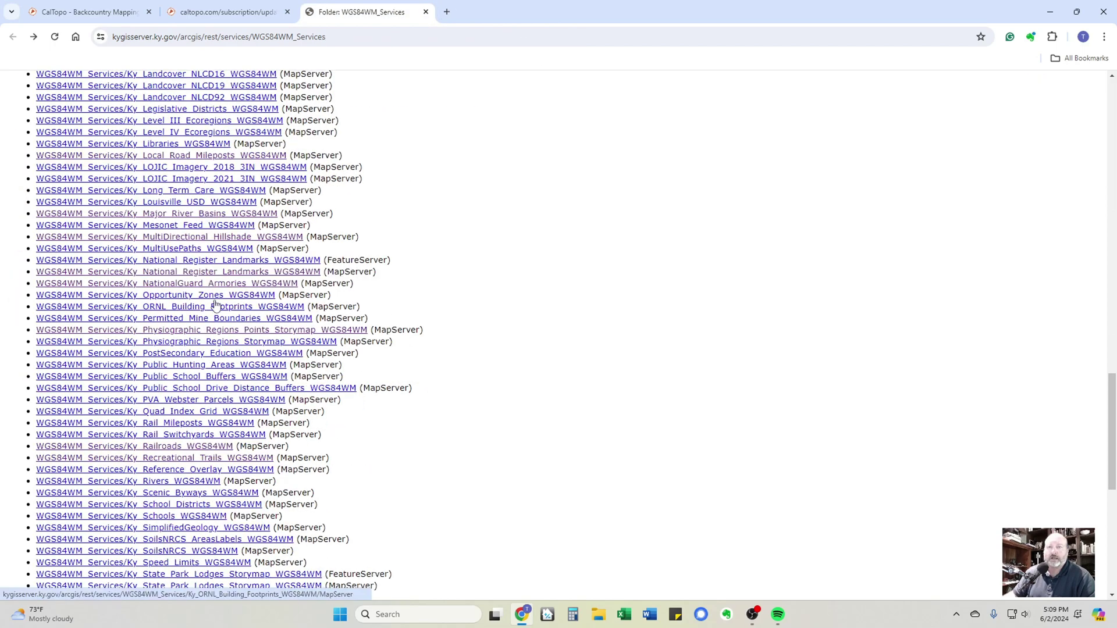
- Reopen the Ky_MultiDirectional_Hillshade_WGS84WM MapServer page in a new tab and select its URL
right_click(187, 240)
click(215, 247)
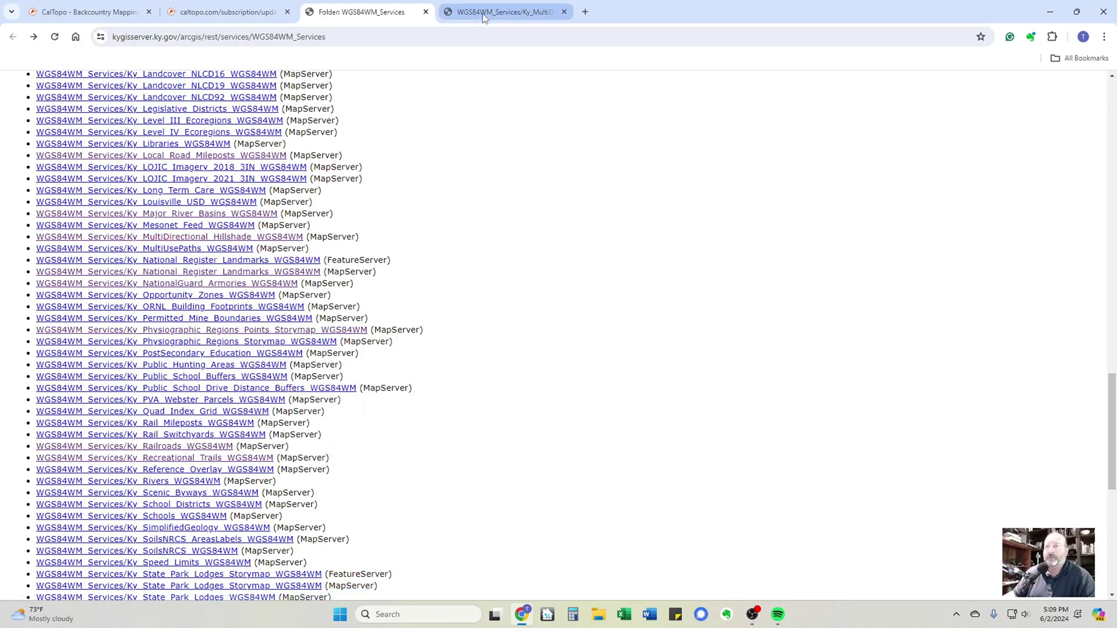
click(483, 13)
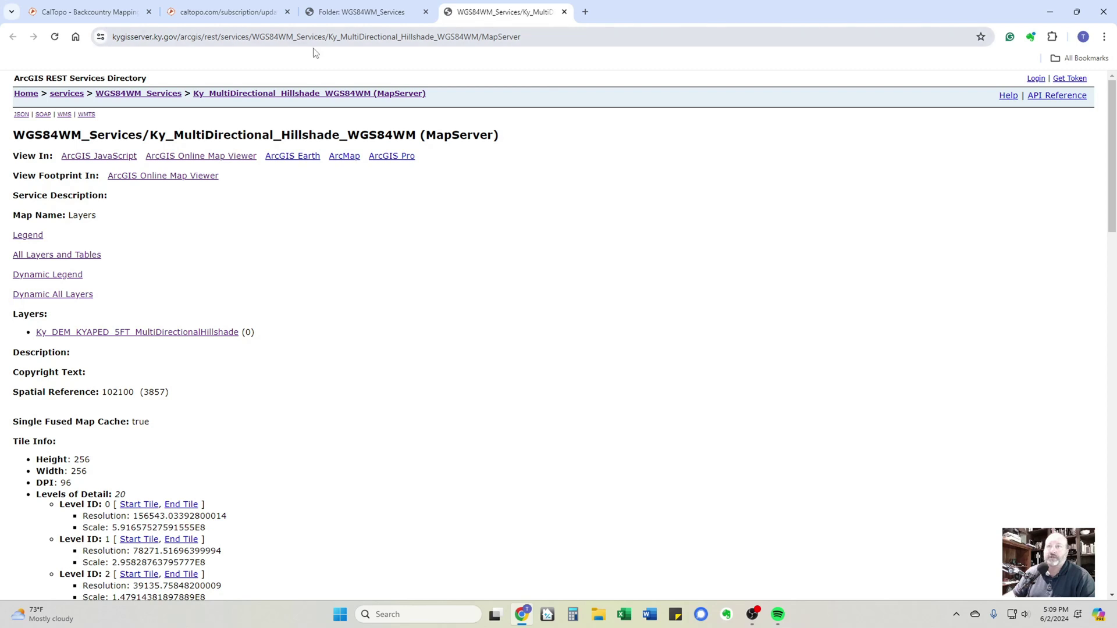
drag(521, 37, 108, 43)
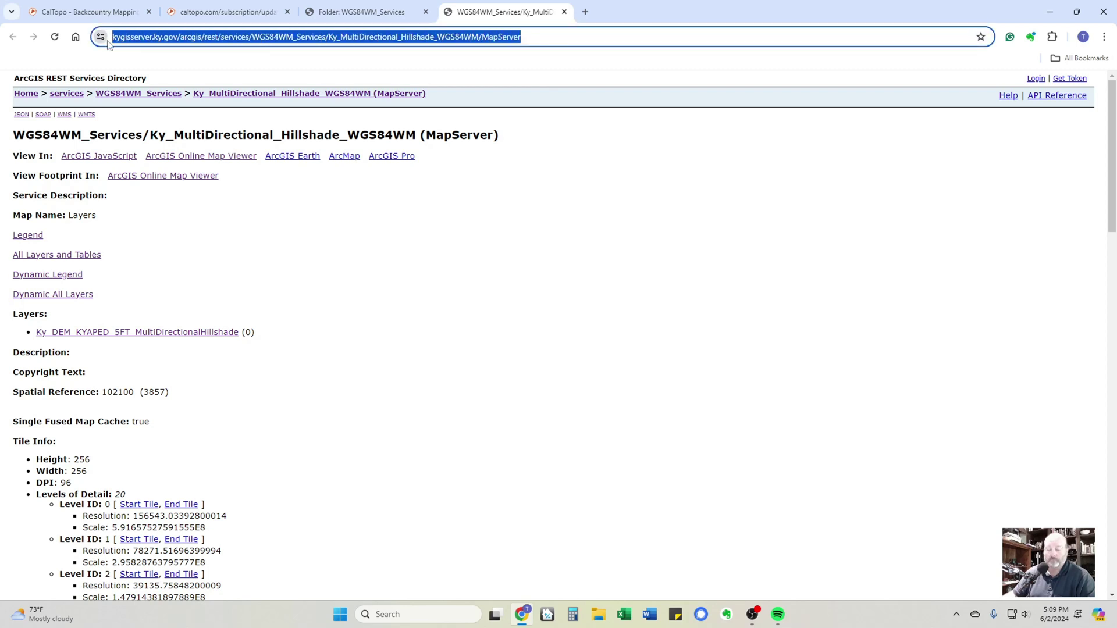
- Auto-configure a custom source from the Kentucky hillshade MapServer URL, listing Ky_DEM_KYAPED_5FT_MultiDirectionalHillshade
click(213, 18)
click(87, 11)
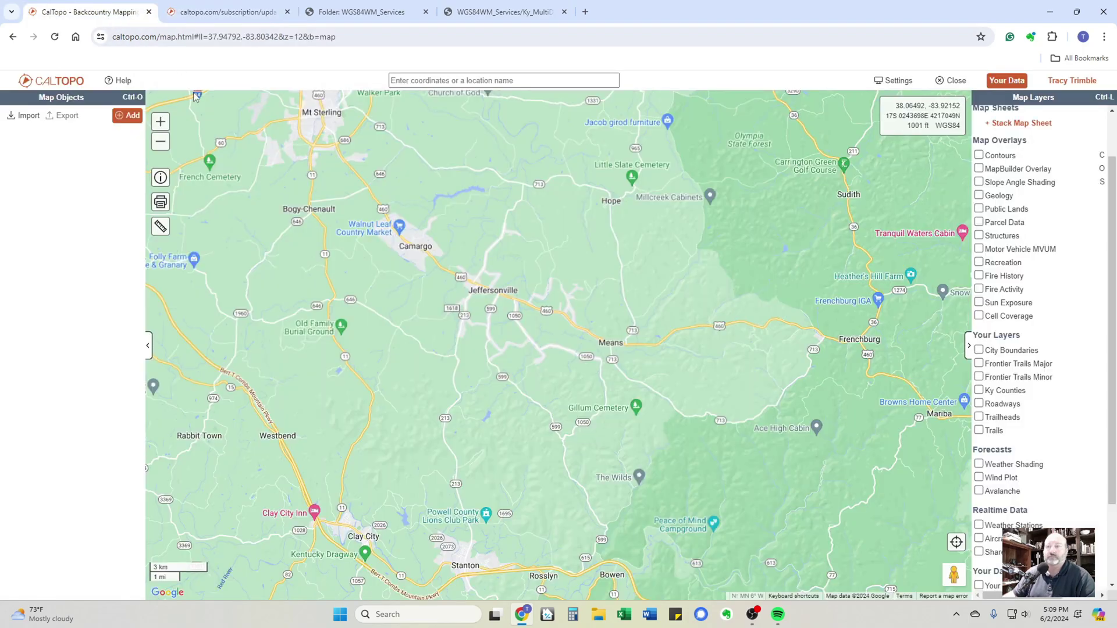
scroll(431, 275, down, 2)
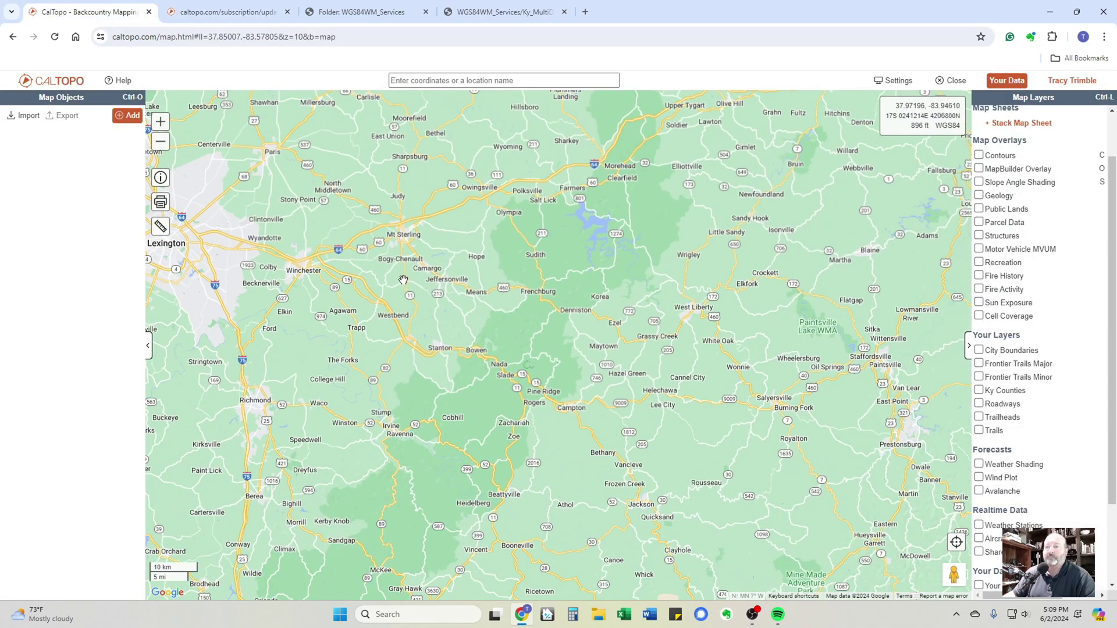
click(130, 116)
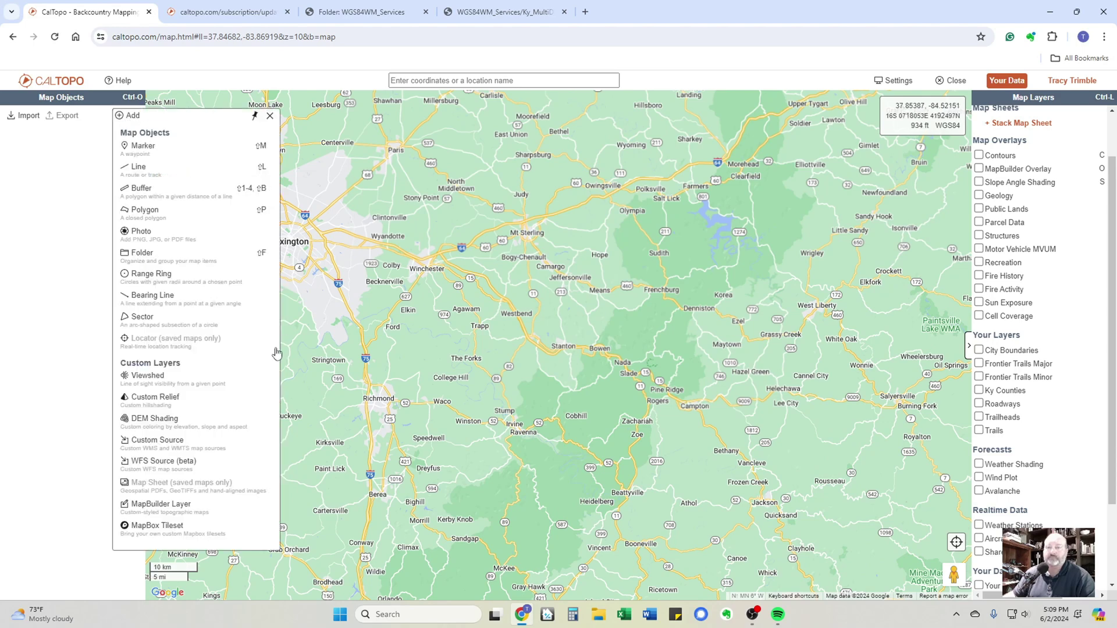
click(155, 441)
click(646, 346)
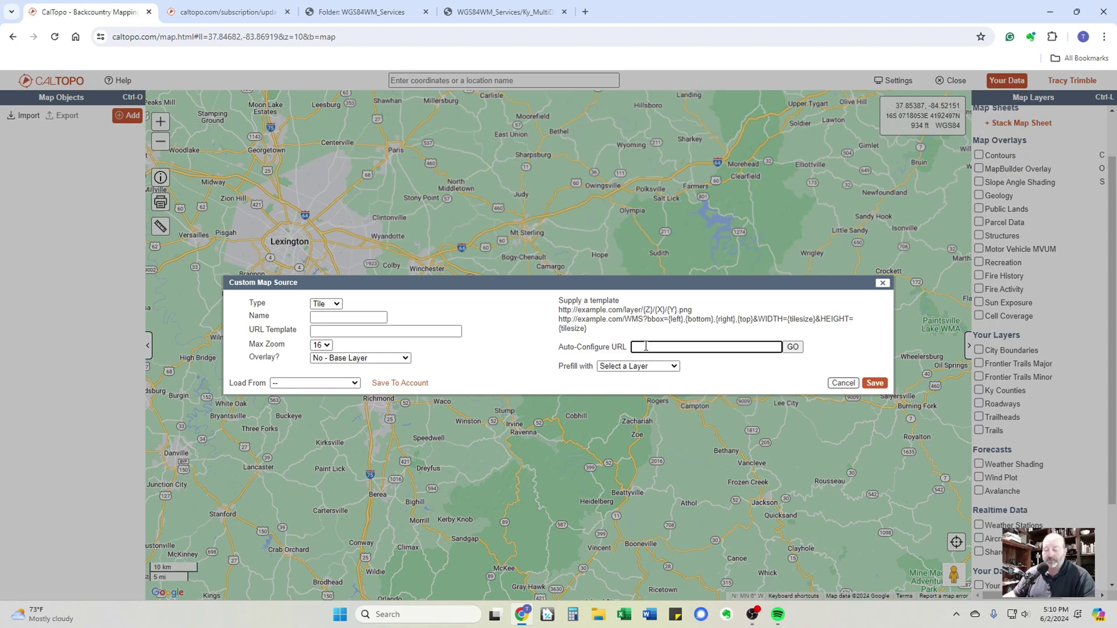
key(ctrl+v)
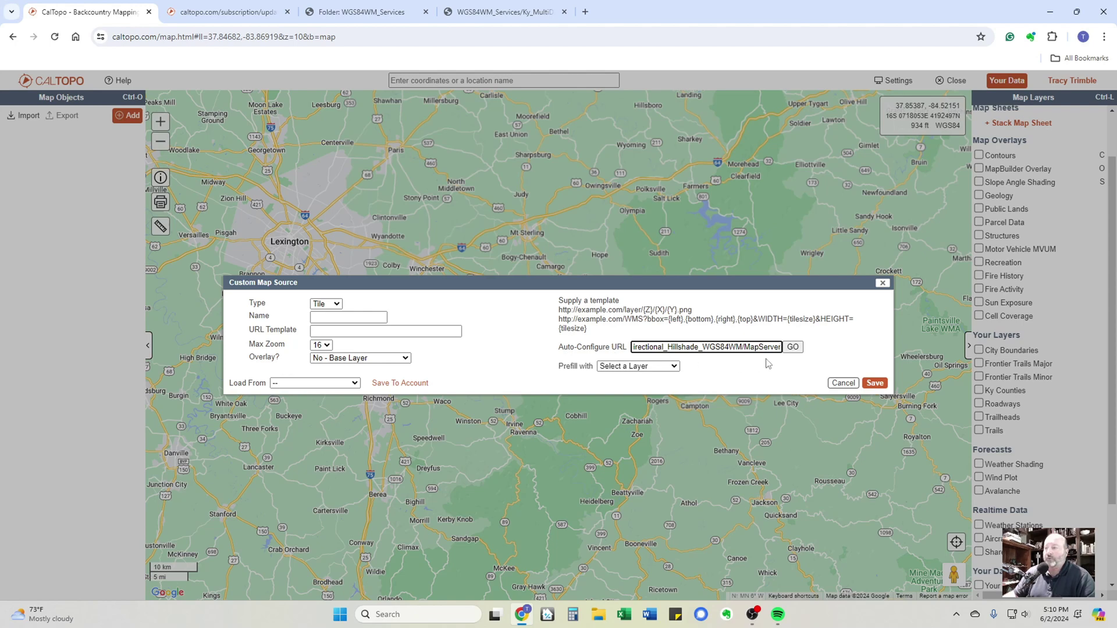
click(792, 348)
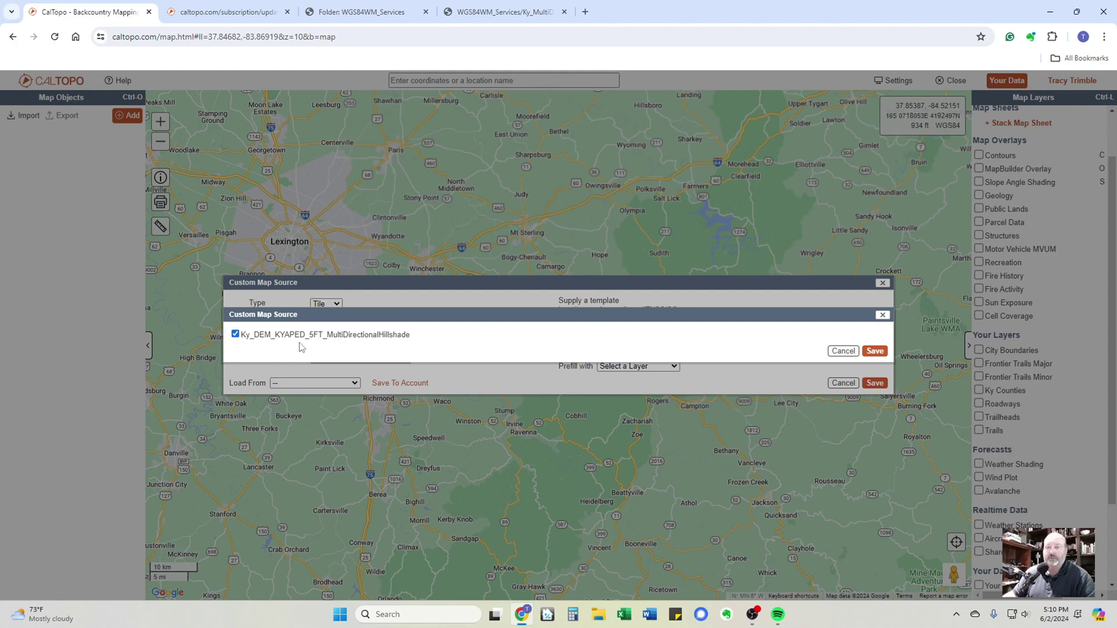
- Import the Ky_DEM_KYAPED_5FT_MultiDirectionalHillshade layer past the projection warning and rename it 'LiDAR Delete'
click(874, 351)
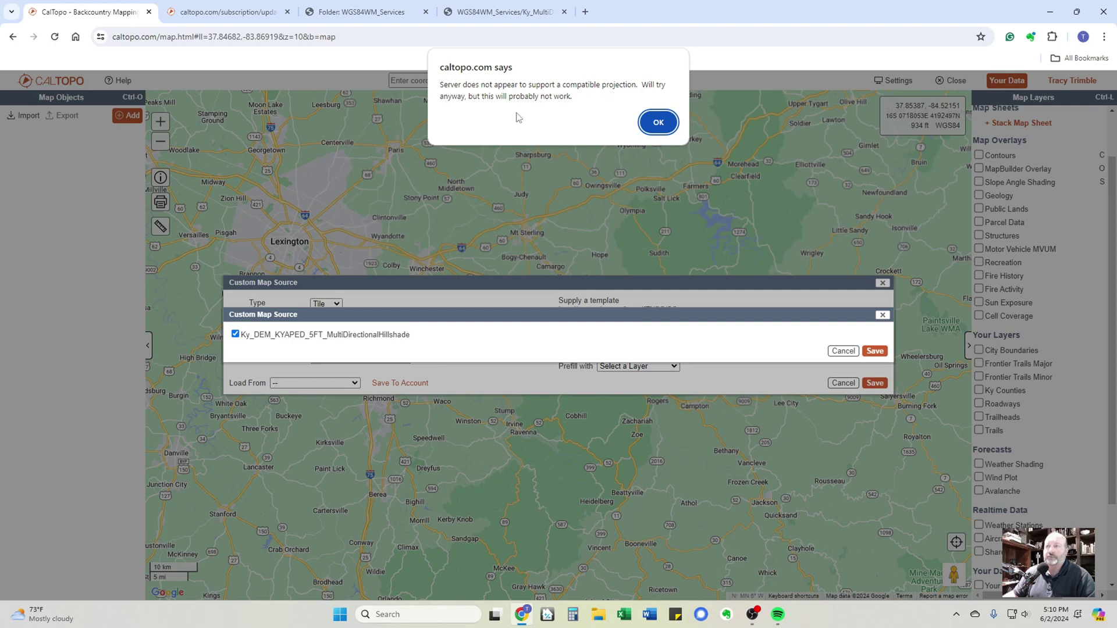
click(653, 125)
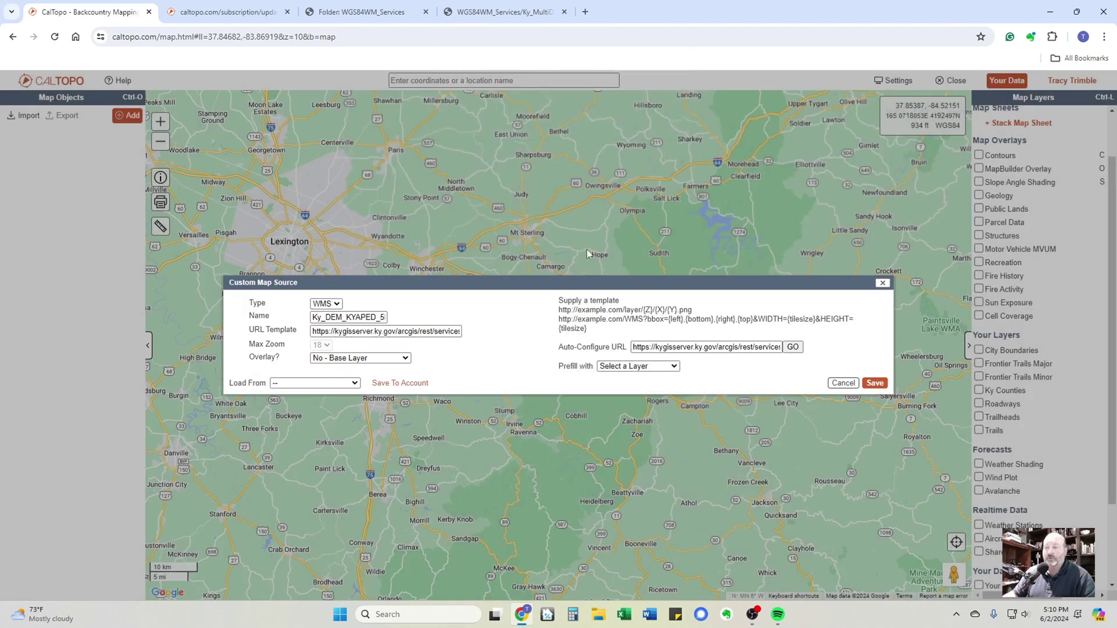
click(351, 318)
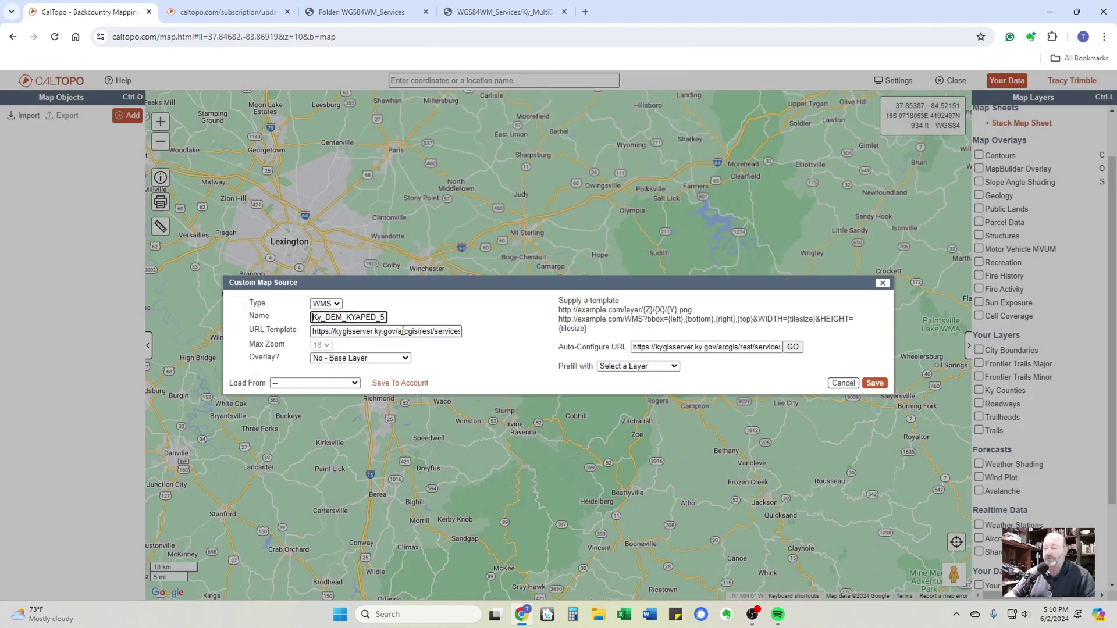
key(Delete)
key(Delete)
key(Delete)
key(Delete)
key(Delete)
key(Delete)
key(Delete)
key(Delete)
key(Delete)
key(Delete)
key(Delete)
key(Delete)
key(Delete)
key(Delete)
key(Delete)
key(Delete)
key(Delete)
key(Delete)
key(Delete)
key(Delete)
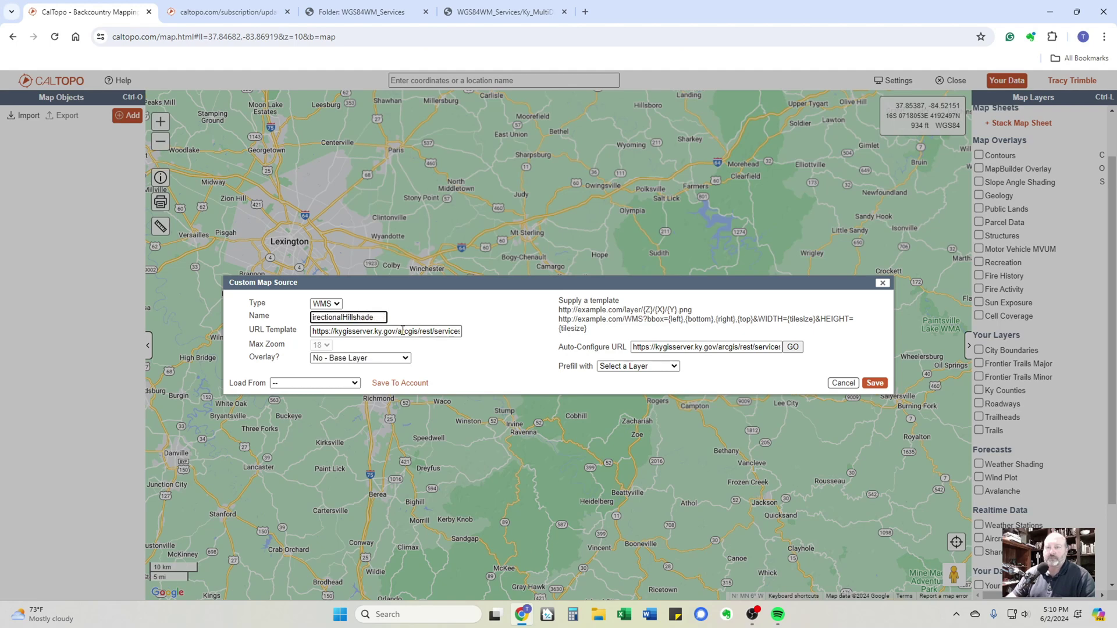
key(Delete)
key(Delete)
key(Delete)
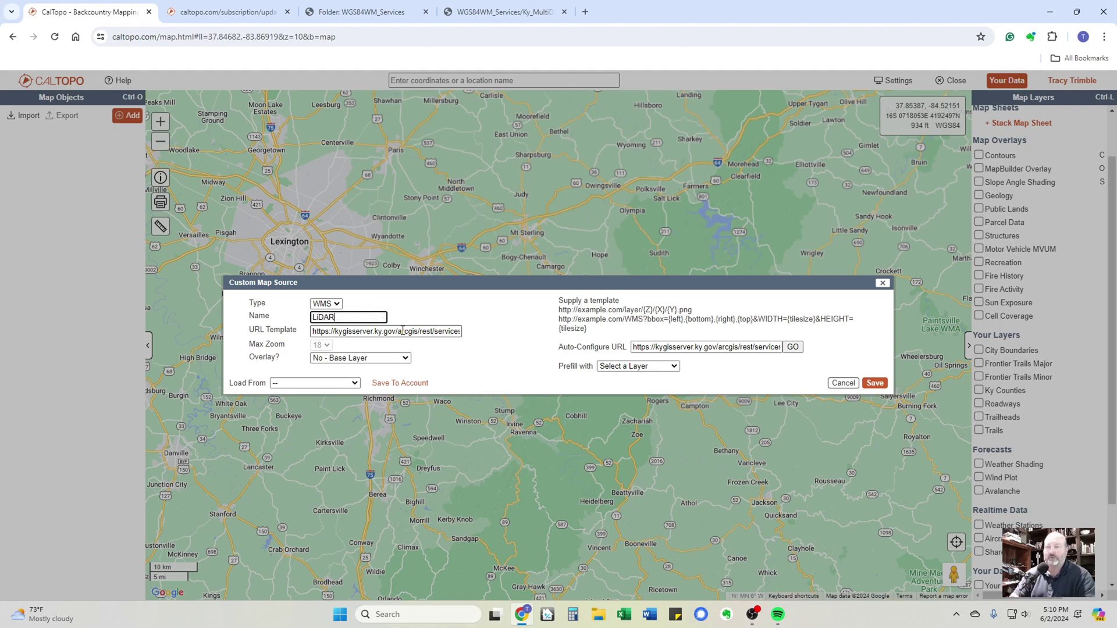
text(Delete)
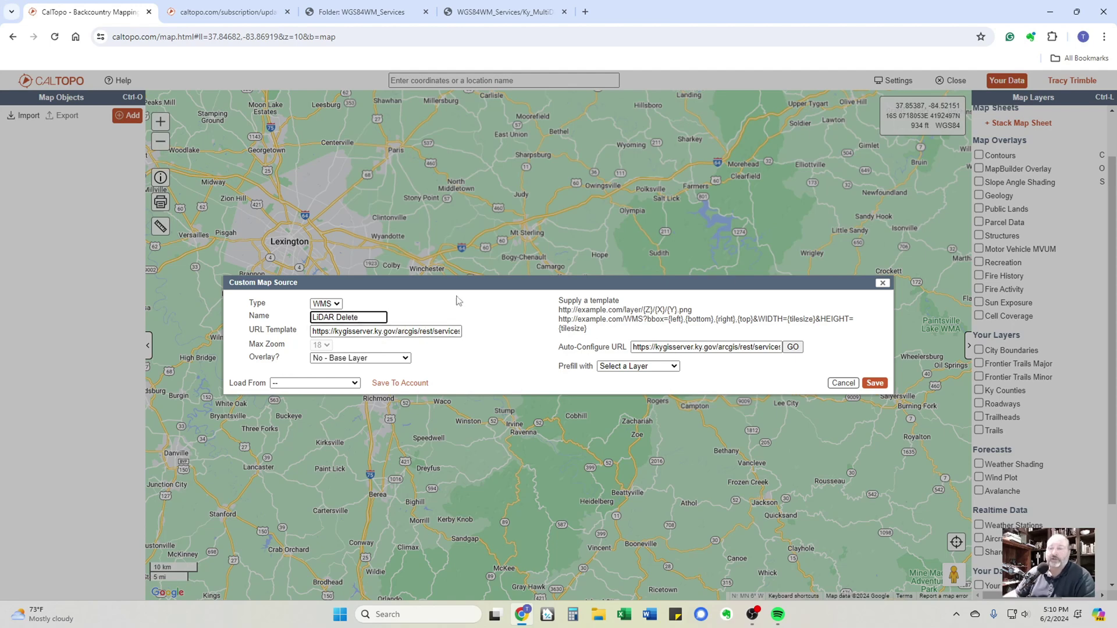
- Set the layer's Overlay option to 'Yes - Transparent Overlay' and save it
click(380, 359)
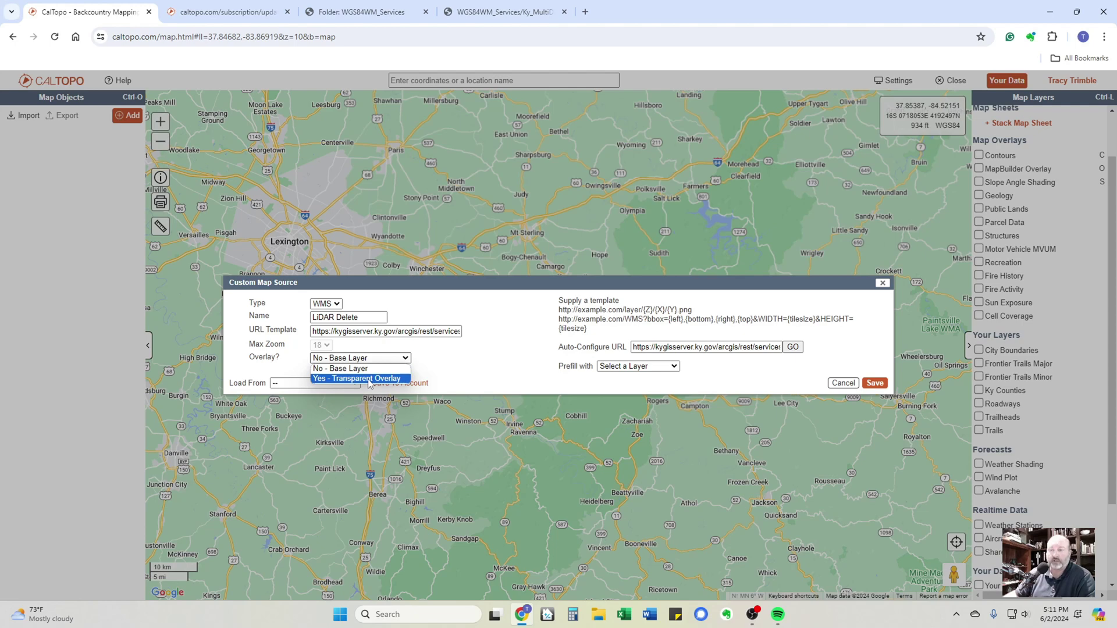
click(369, 379)
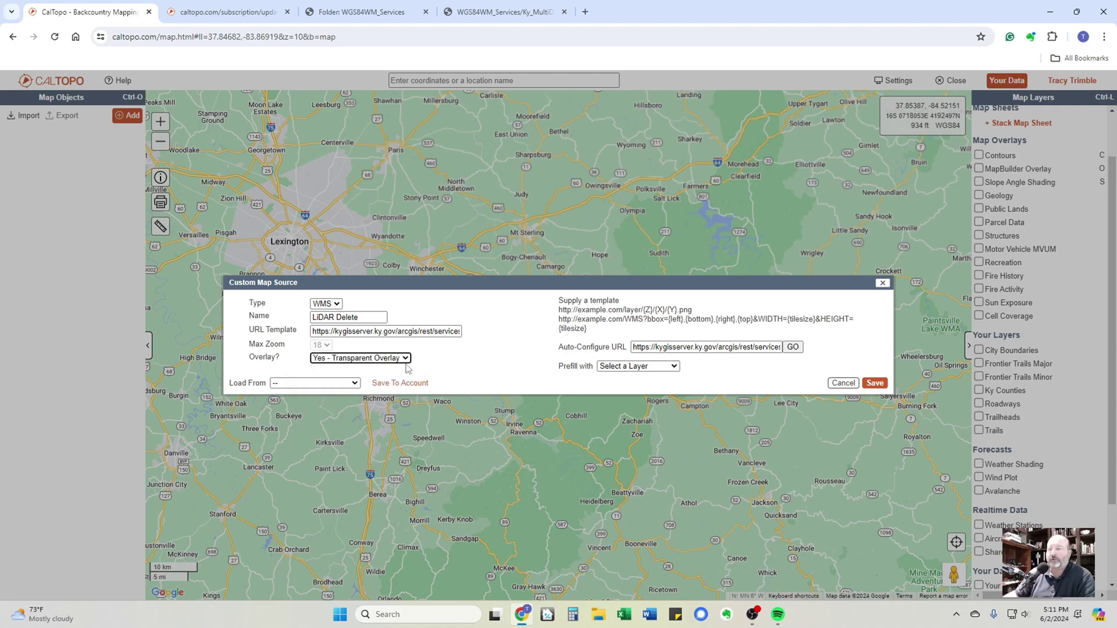
click(874, 384)
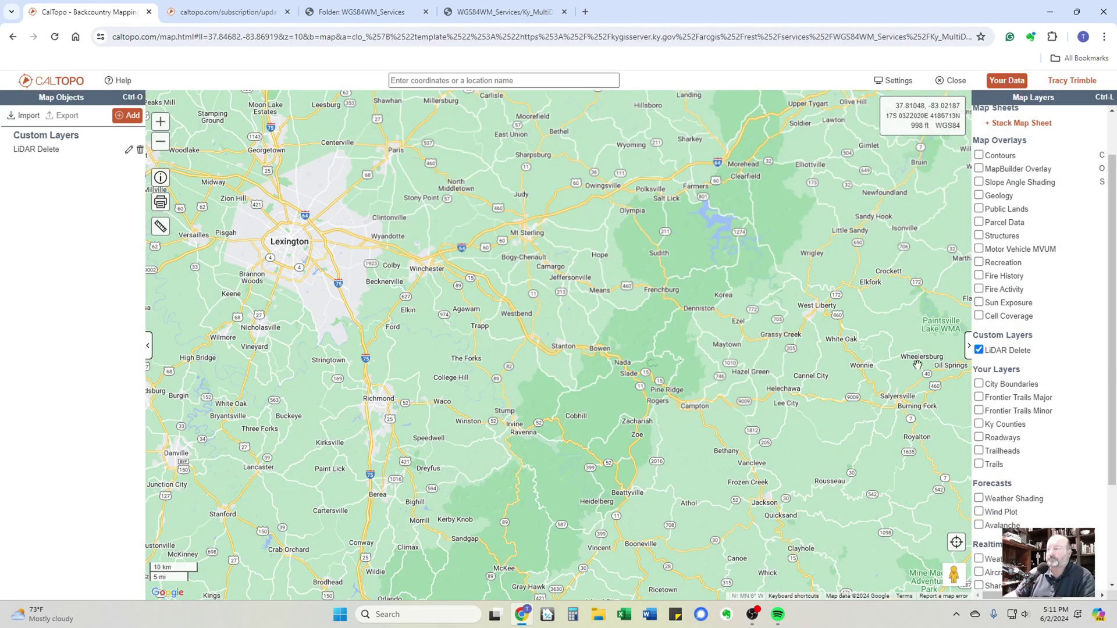
- Zoom and pan across Kentucky to inspect the LiDAR Delete hillshade at several scales
scroll(660, 362, down, 1)
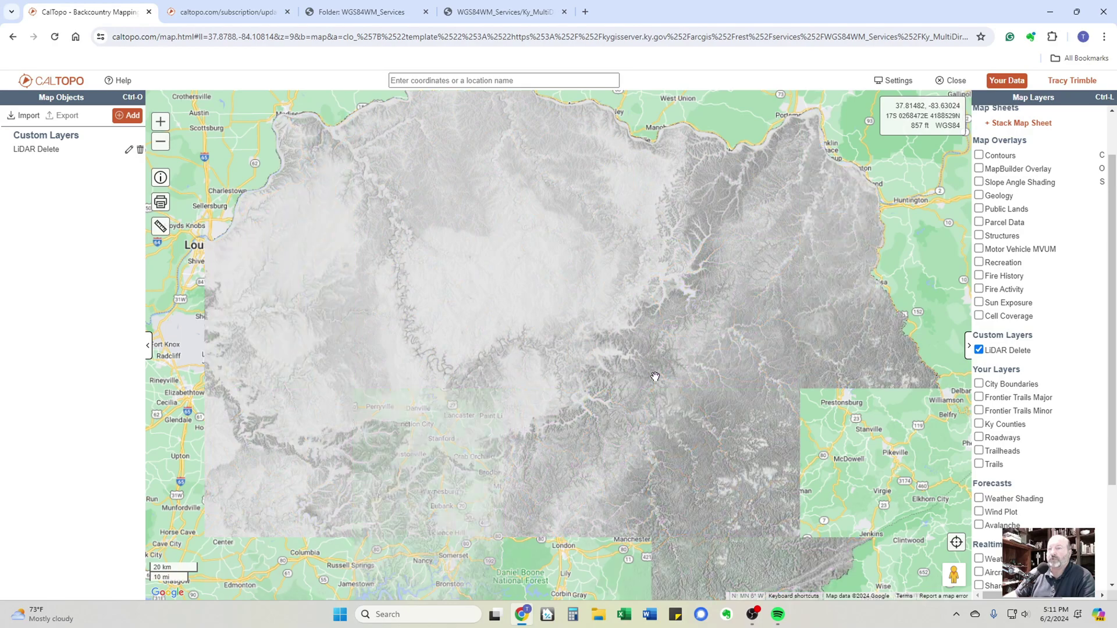
scroll(658, 382, down, 4)
scroll(656, 378, up, 2)
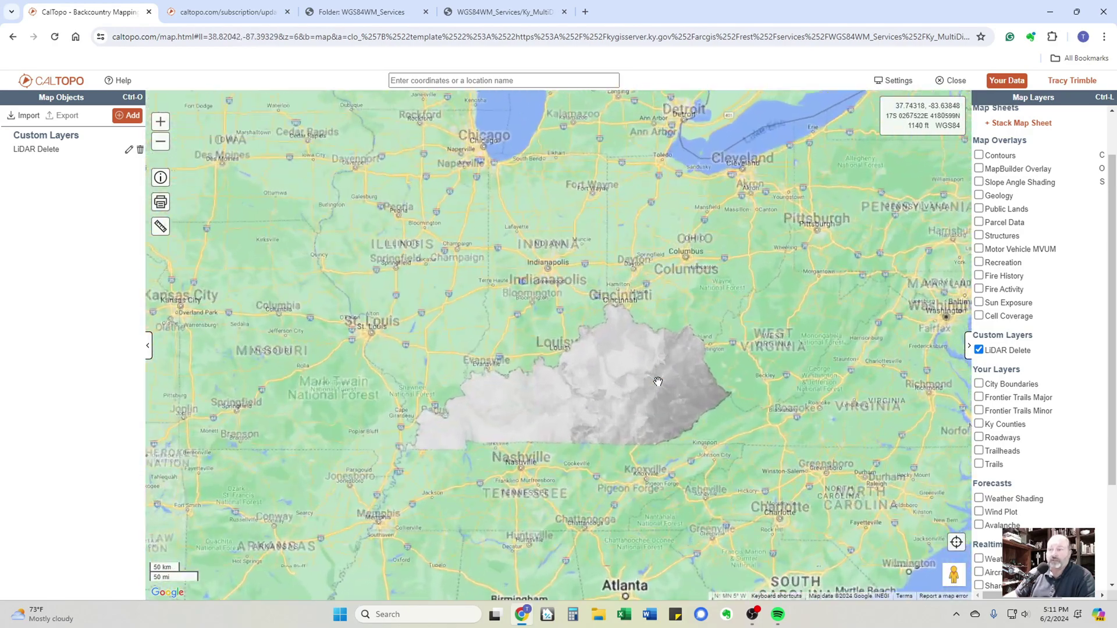
drag(636, 388, 511, 350)
scroll(511, 350, up, 1)
scroll(511, 350, up, 4)
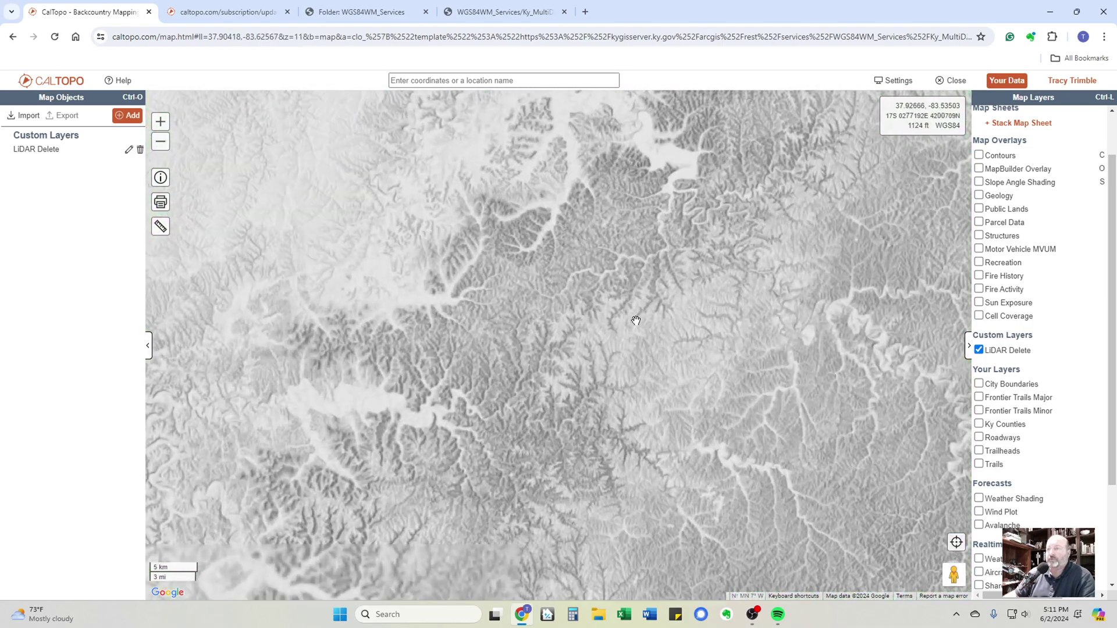
- Go to 'frenchburg, ky' and pan across the hillshaded ridges and valley road area
click(453, 81)
text(fren)
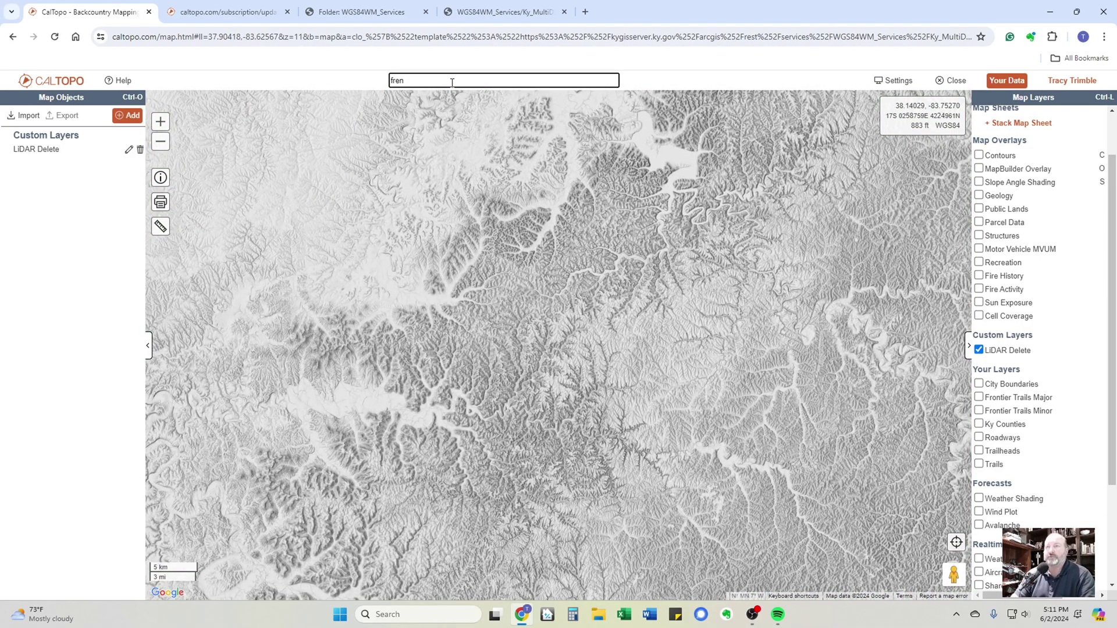
text(chburg, ky)
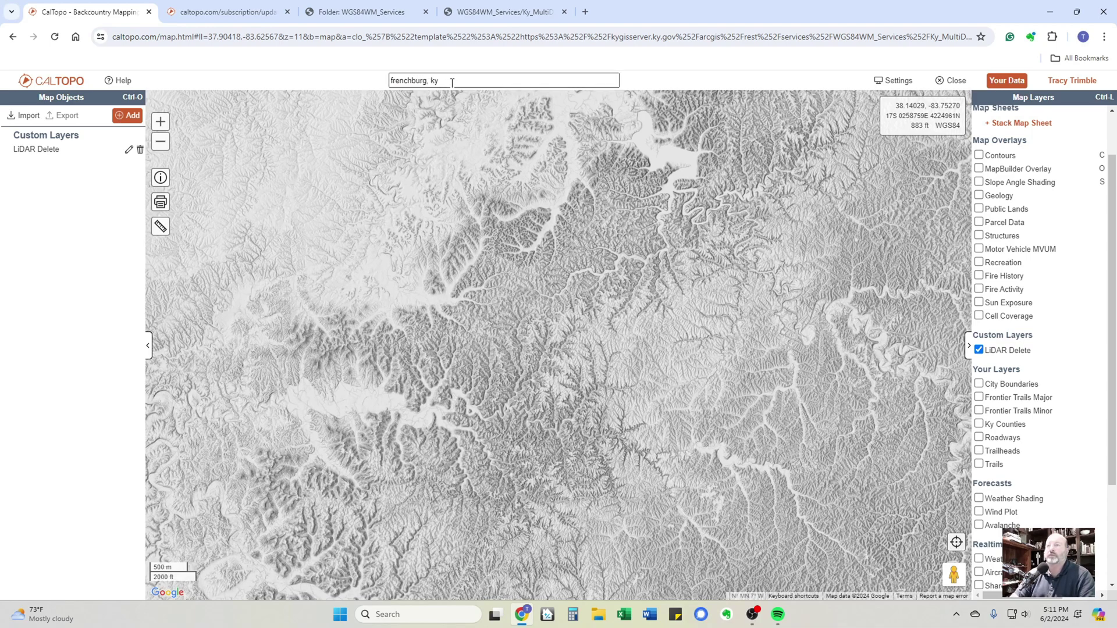
scroll(526, 378, up, 3)
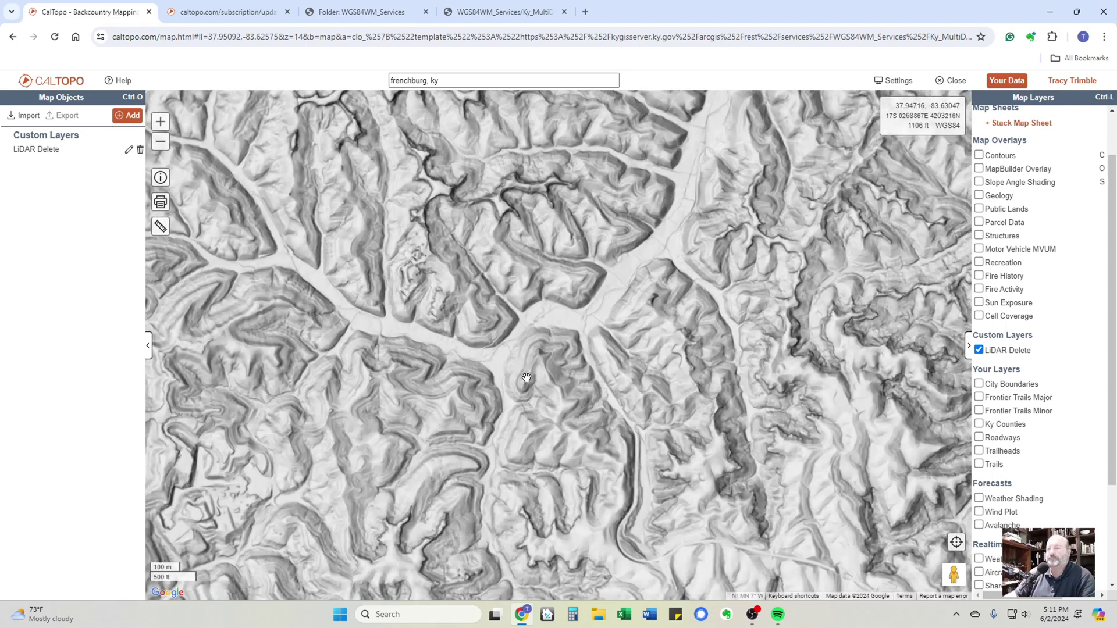
scroll(526, 378, up, 1)
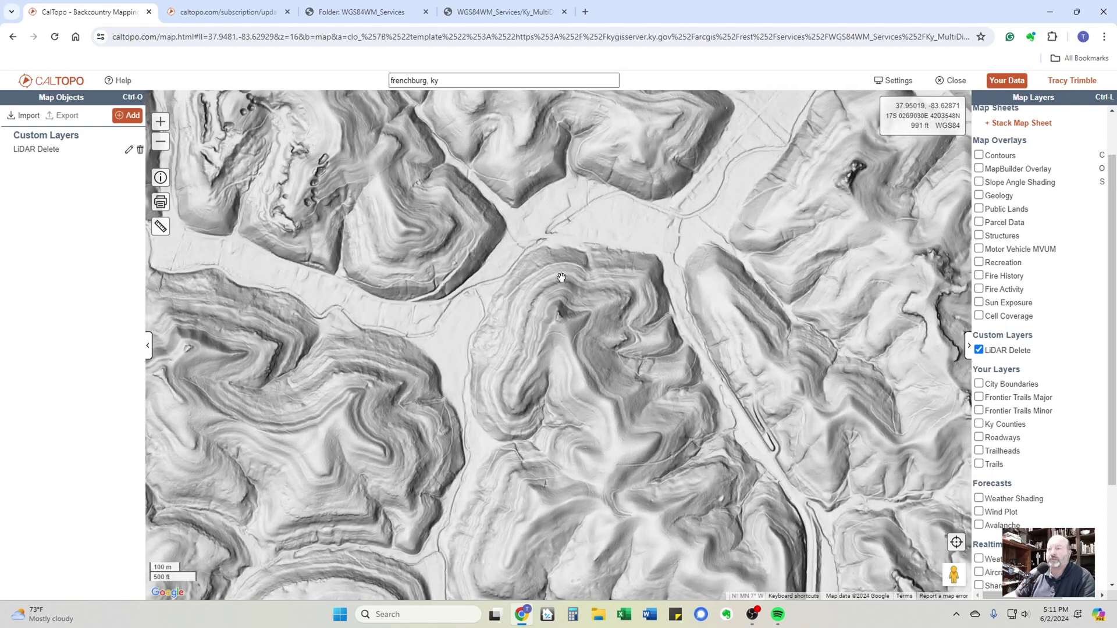
scroll(523, 288, up, 1)
drag(522, 287, 495, 292)
drag(573, 339, 494, 300)
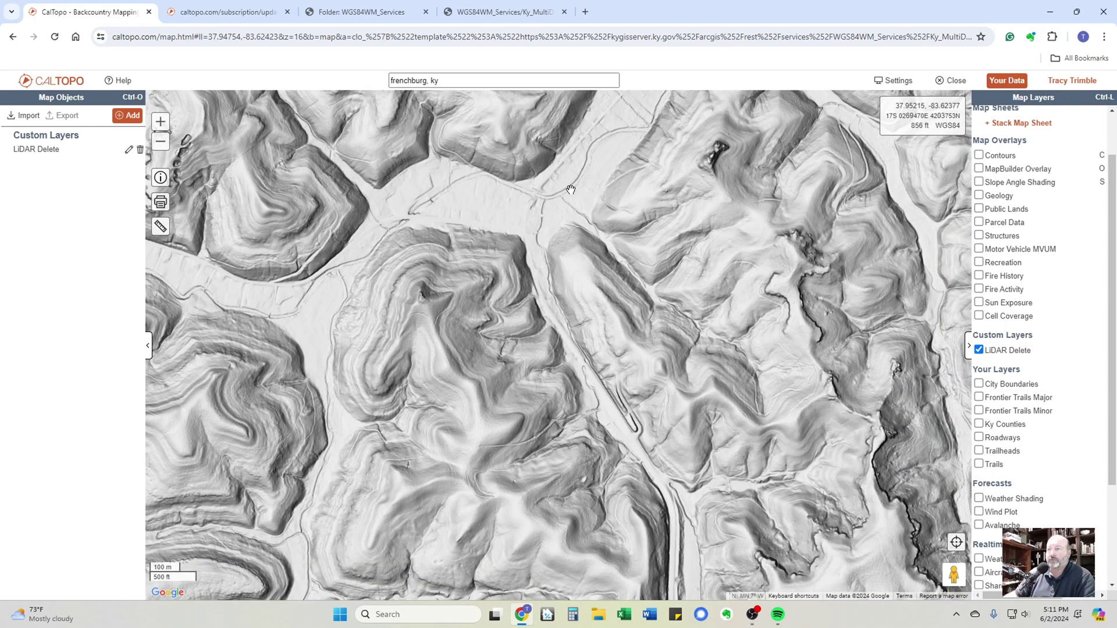
drag(596, 264, 475, 298)
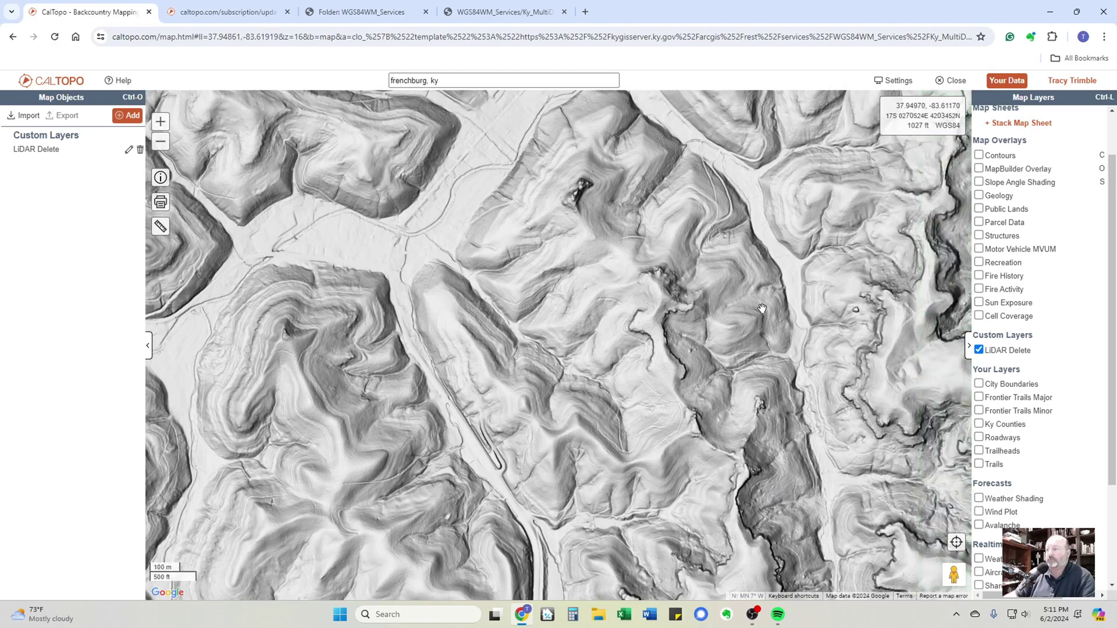
drag(425, 453, 493, 320)
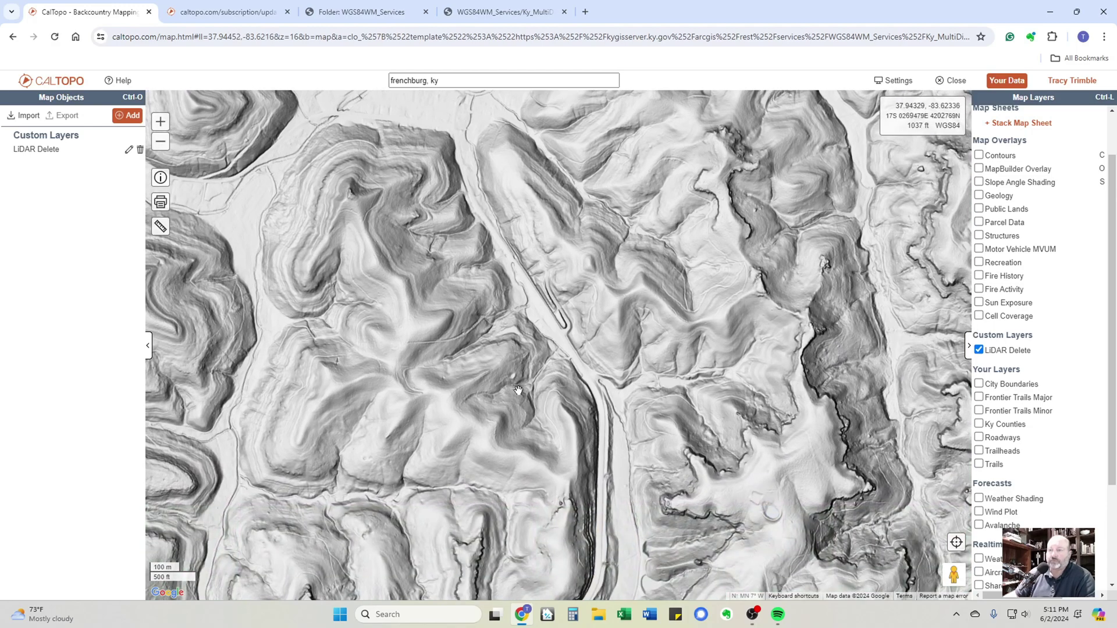
scroll(515, 316, down, 1)
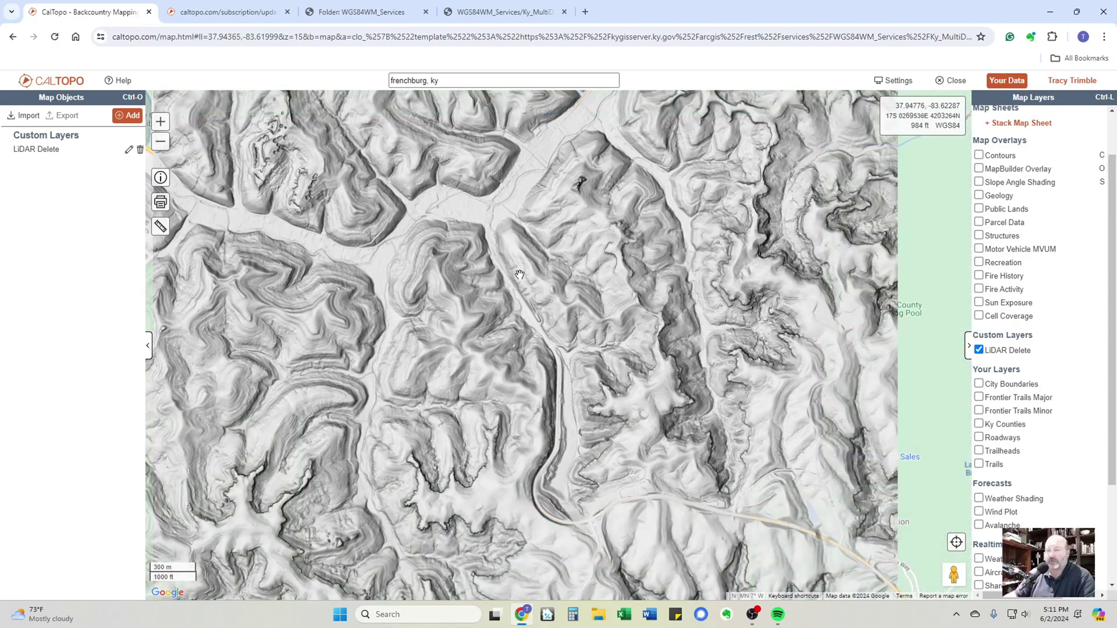
scroll(520, 274, down, 1)
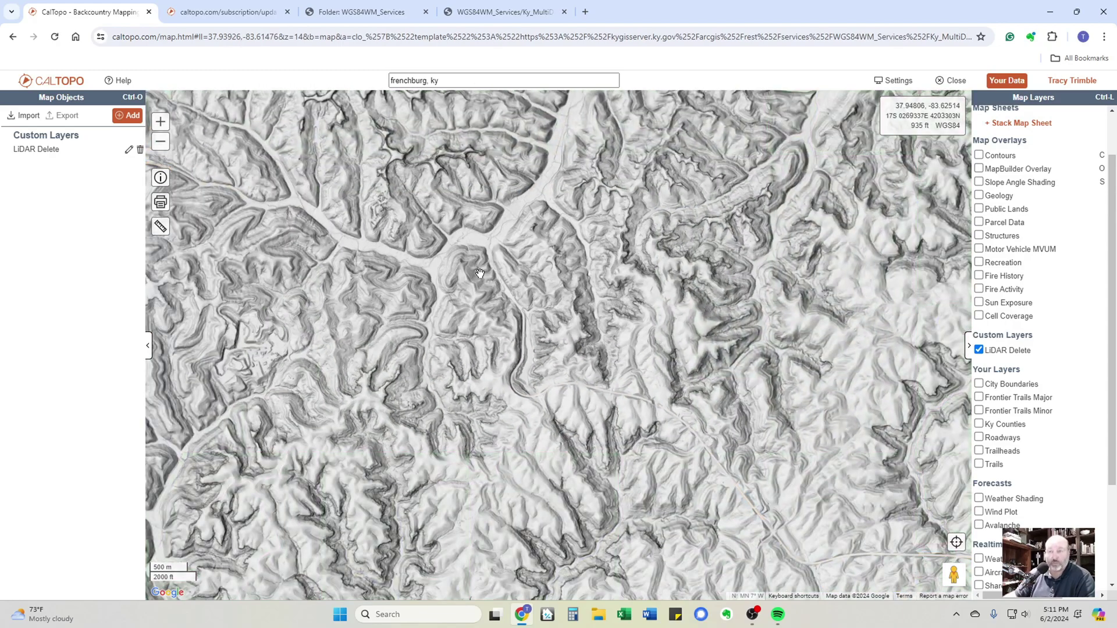
scroll(454, 287, down, 1)
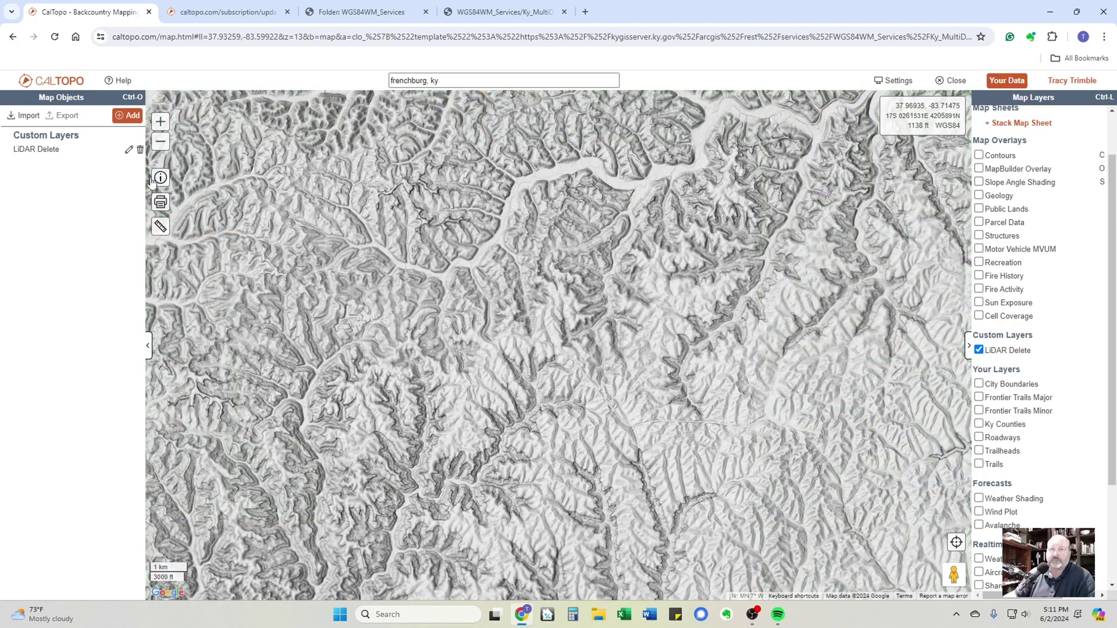
- Save the LiDAR Delete layer to the account from its source settings, then close the dialog
click(128, 151)
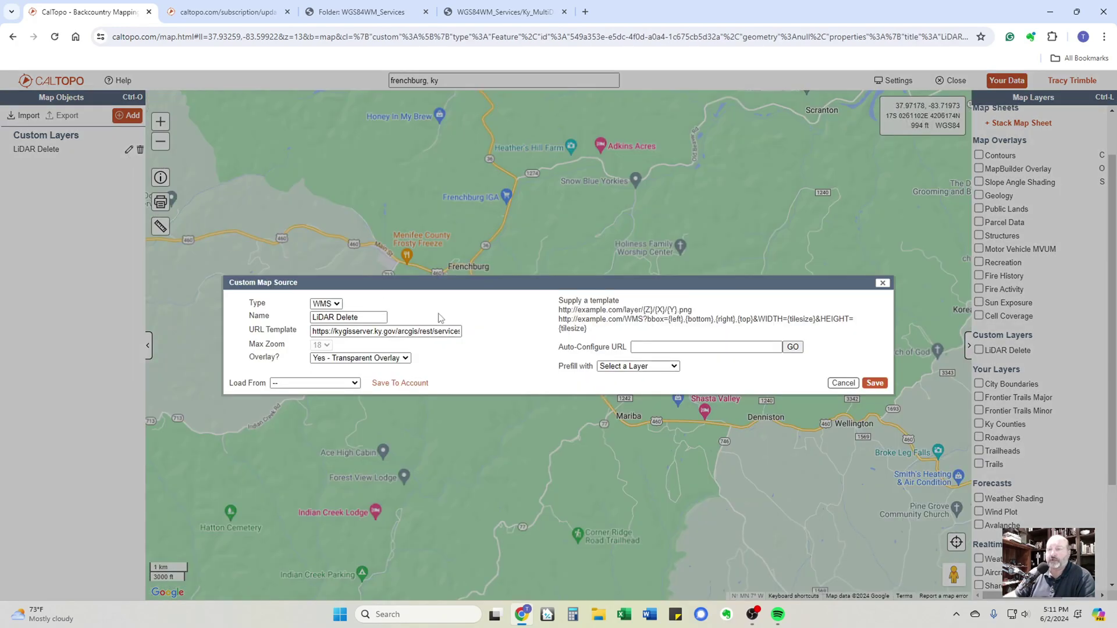
click(400, 383)
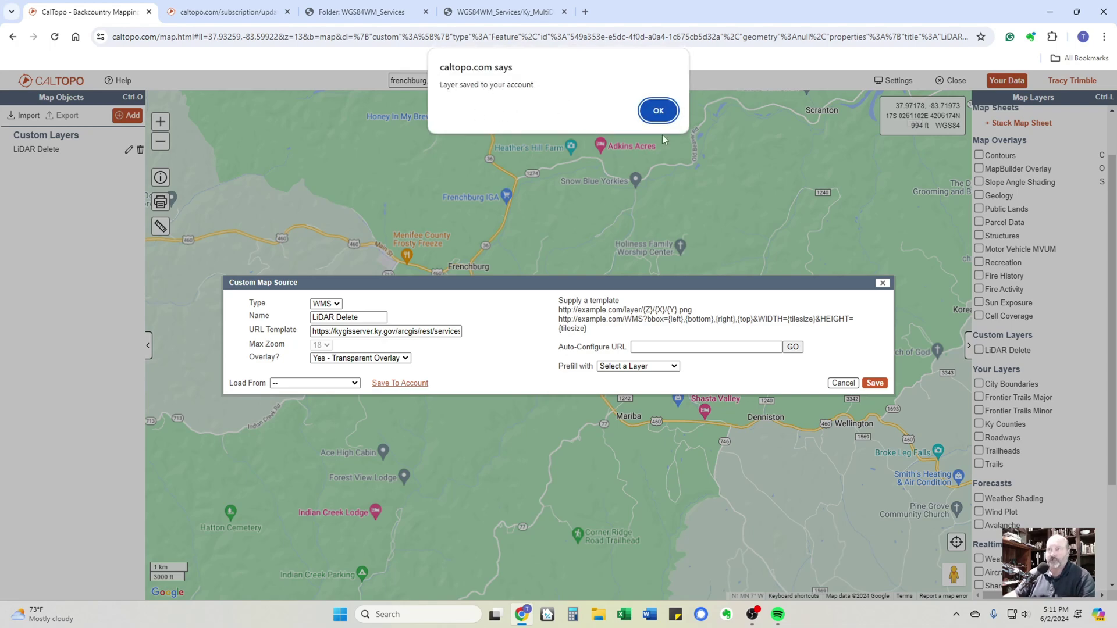
click(653, 119)
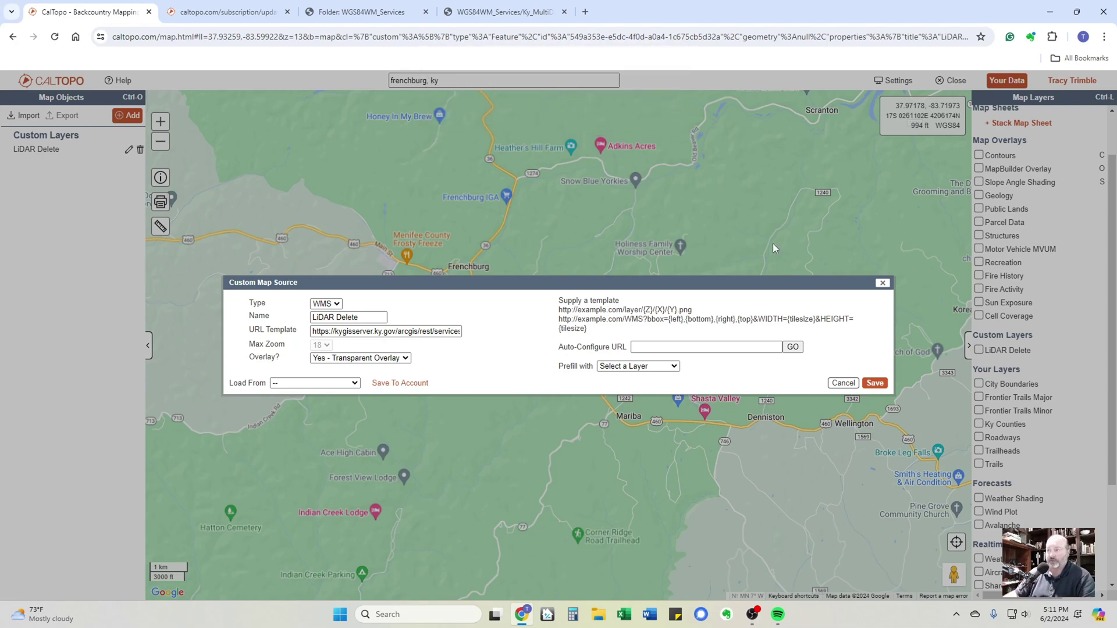
click(843, 384)
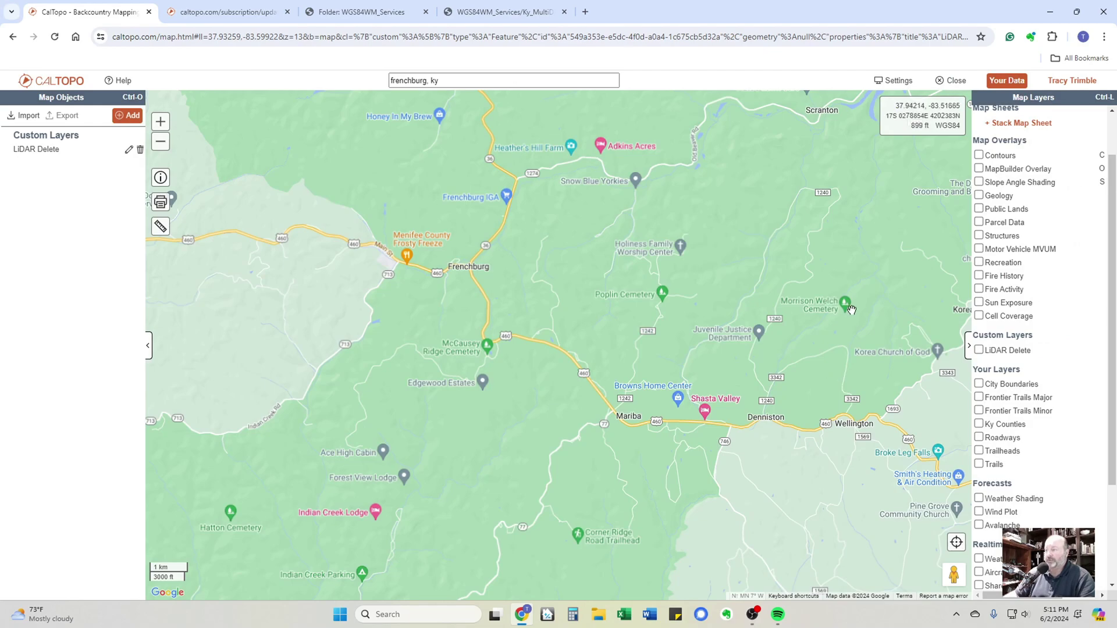
- Close the current map for a fresh MapBuilder Topo map and locate LiDAR Delete under Your Layers
click(946, 82)
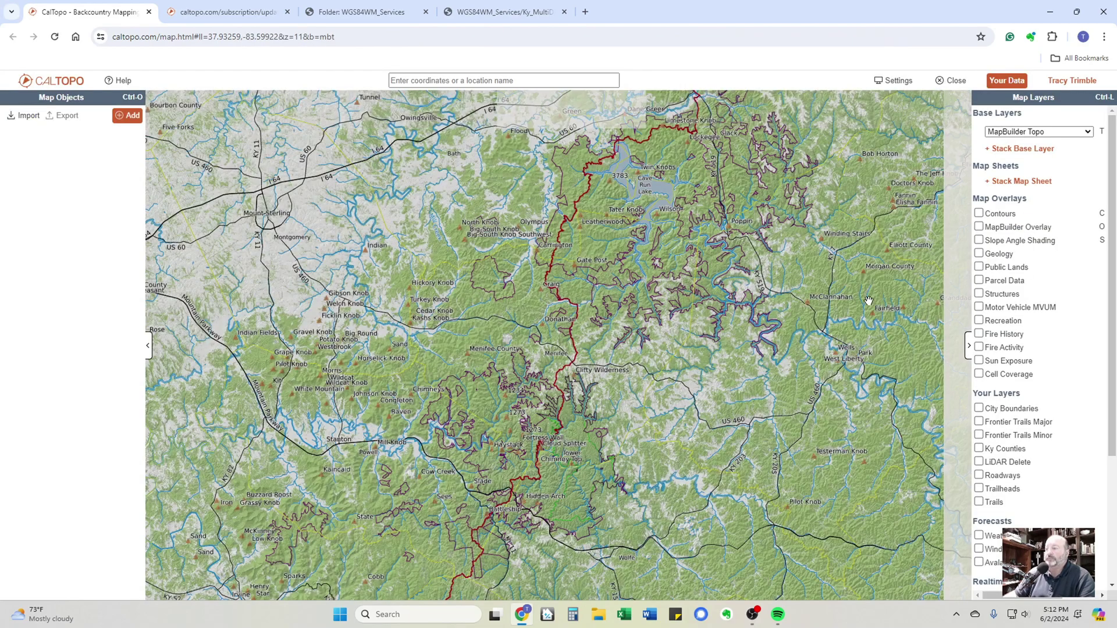
scroll(1023, 331, down, 3)
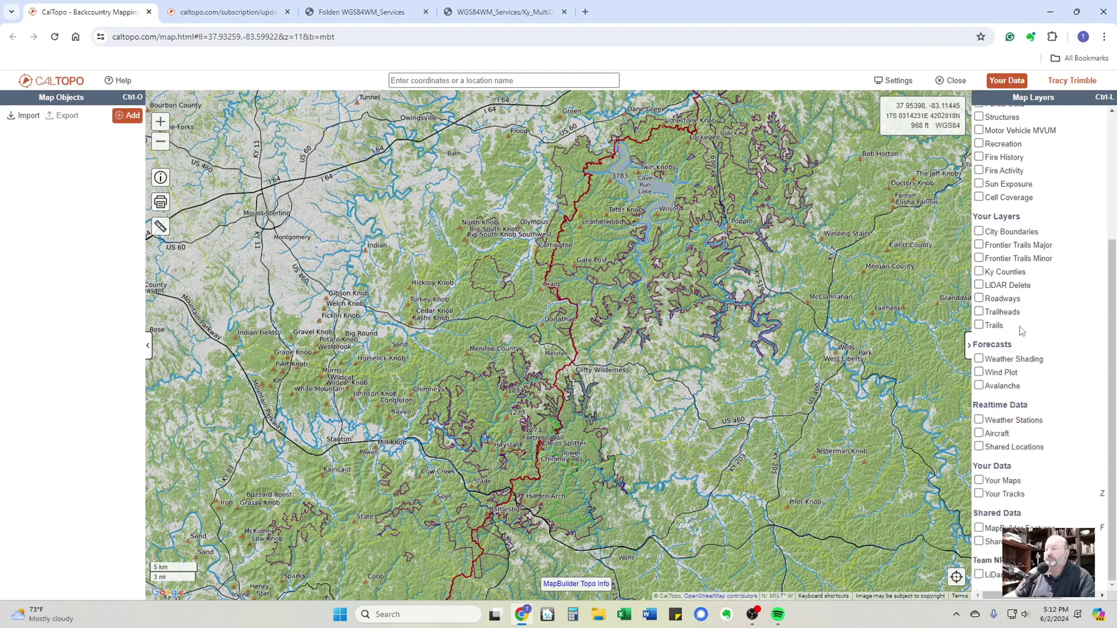
scroll(1024, 335, up, 2)
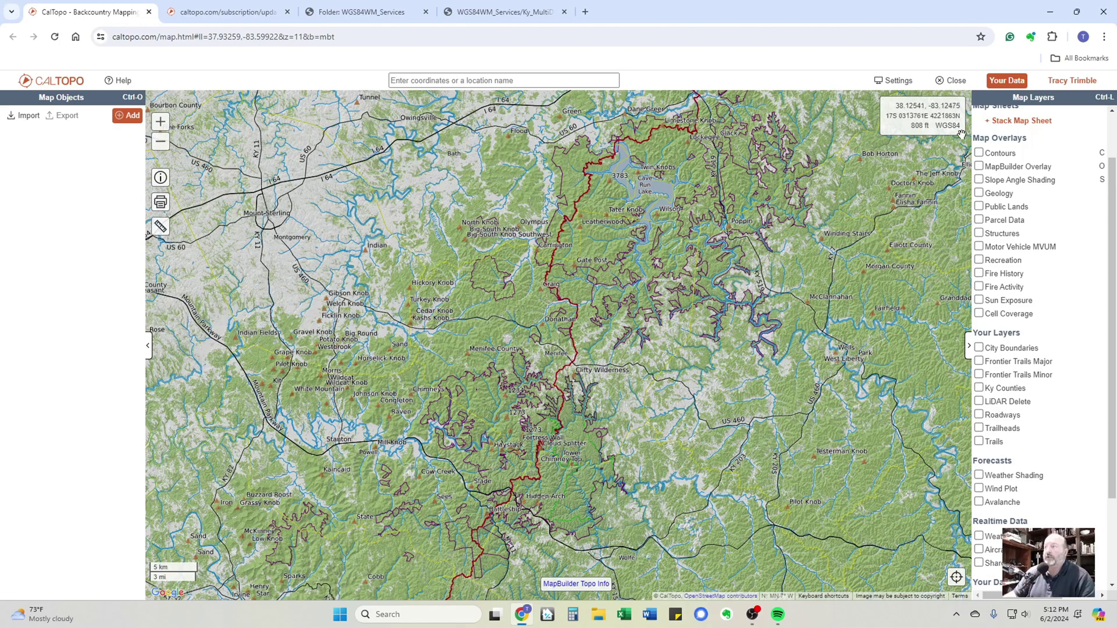
click(998, 85)
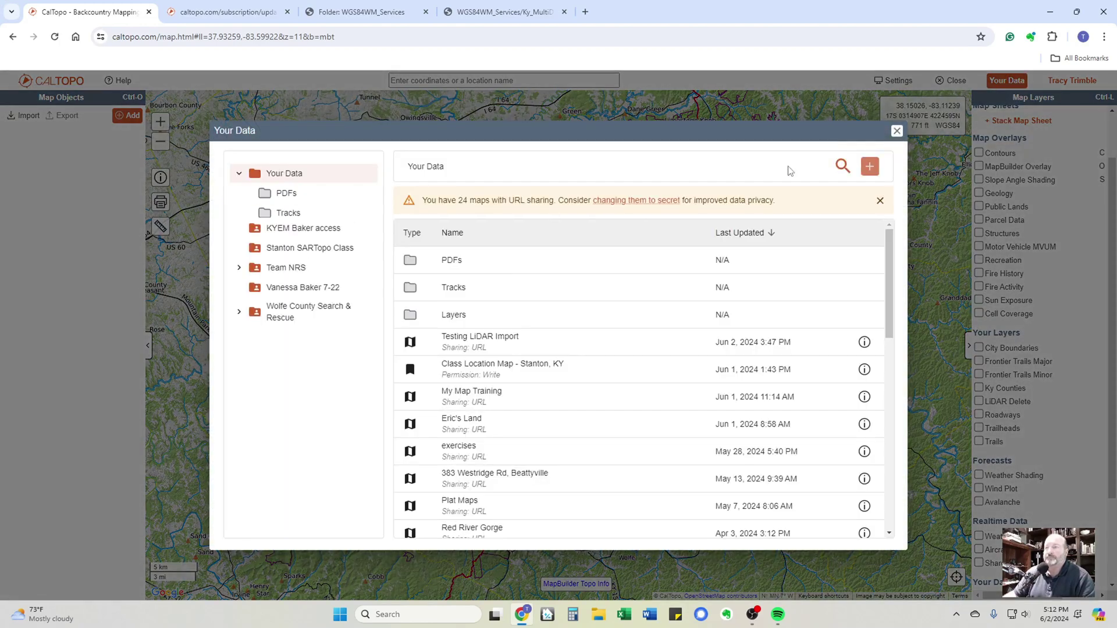
click(467, 321)
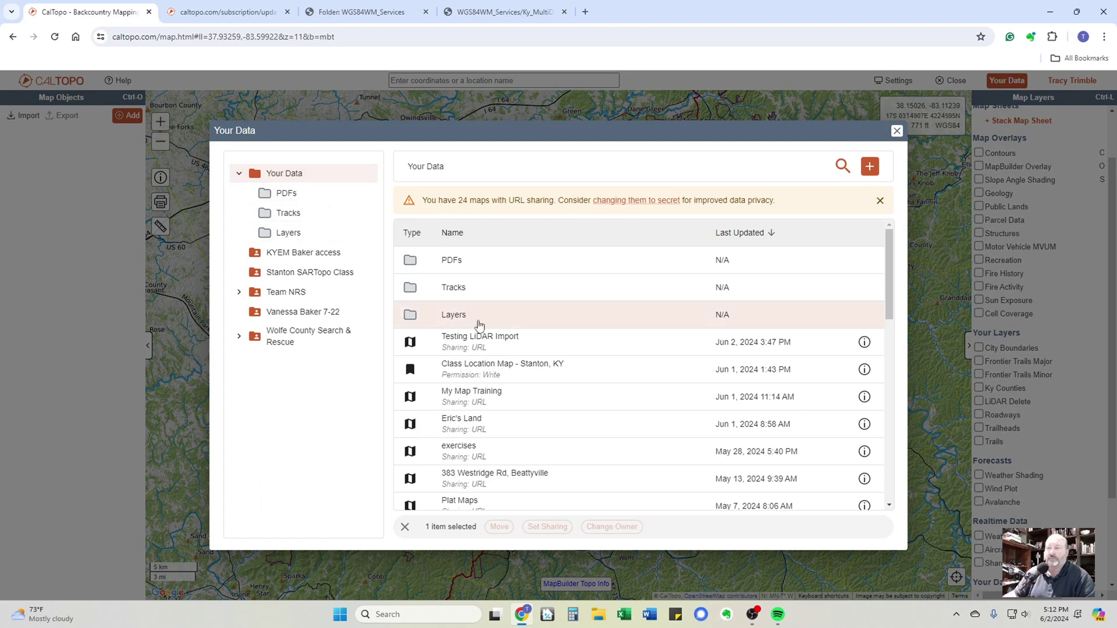
scroll(483, 334, down, 1)
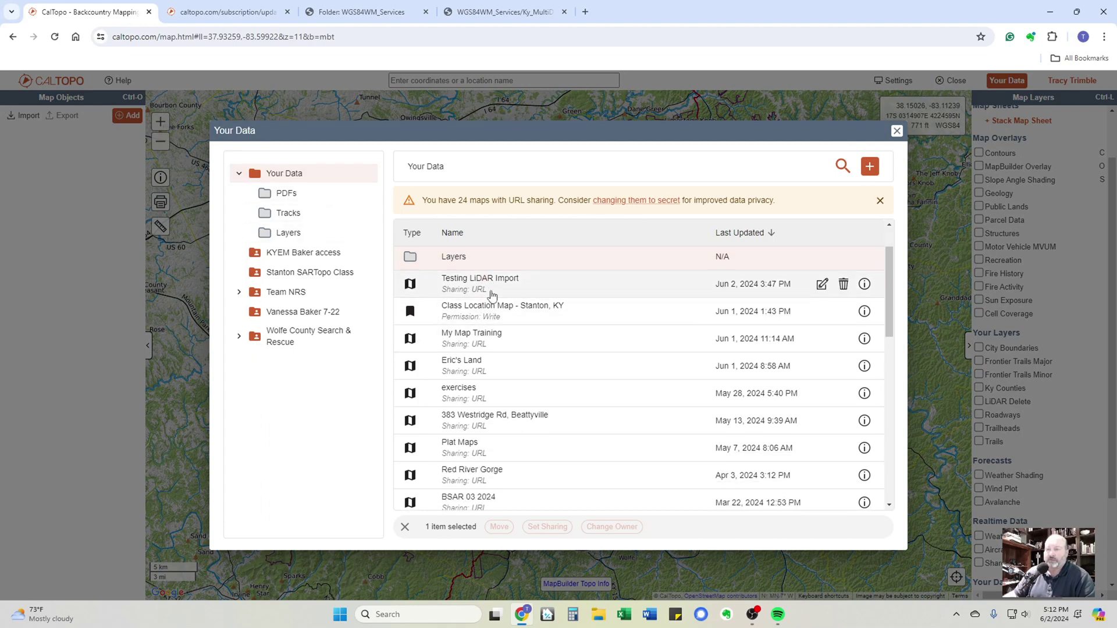
scroll(482, 348, down, 1)
scroll(481, 352, down, 1)
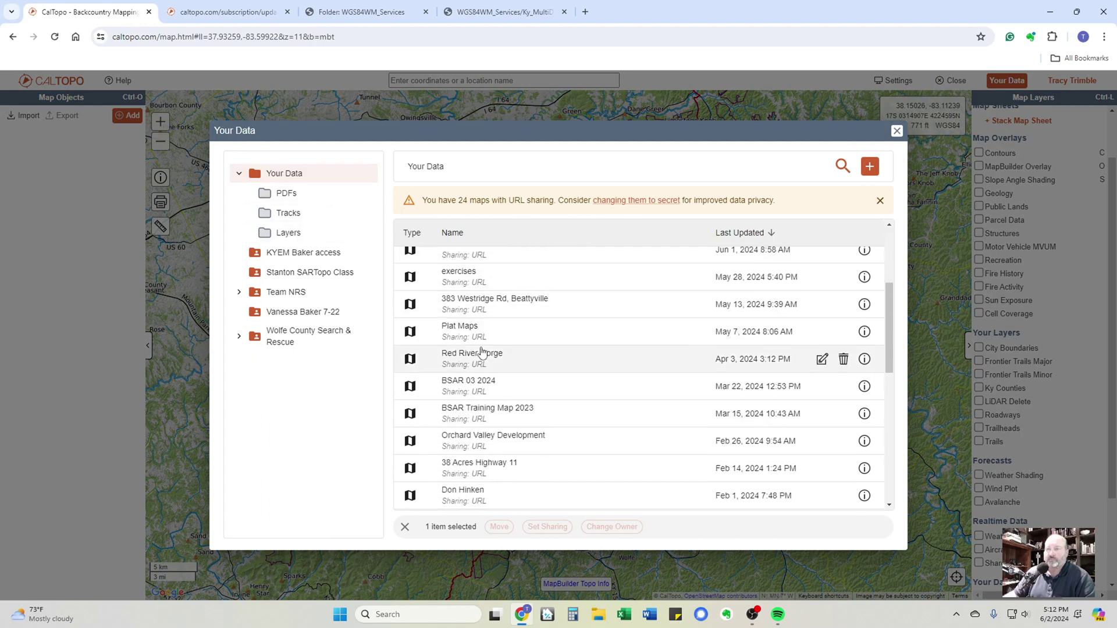
scroll(469, 324, up, 3)
click(465, 323)
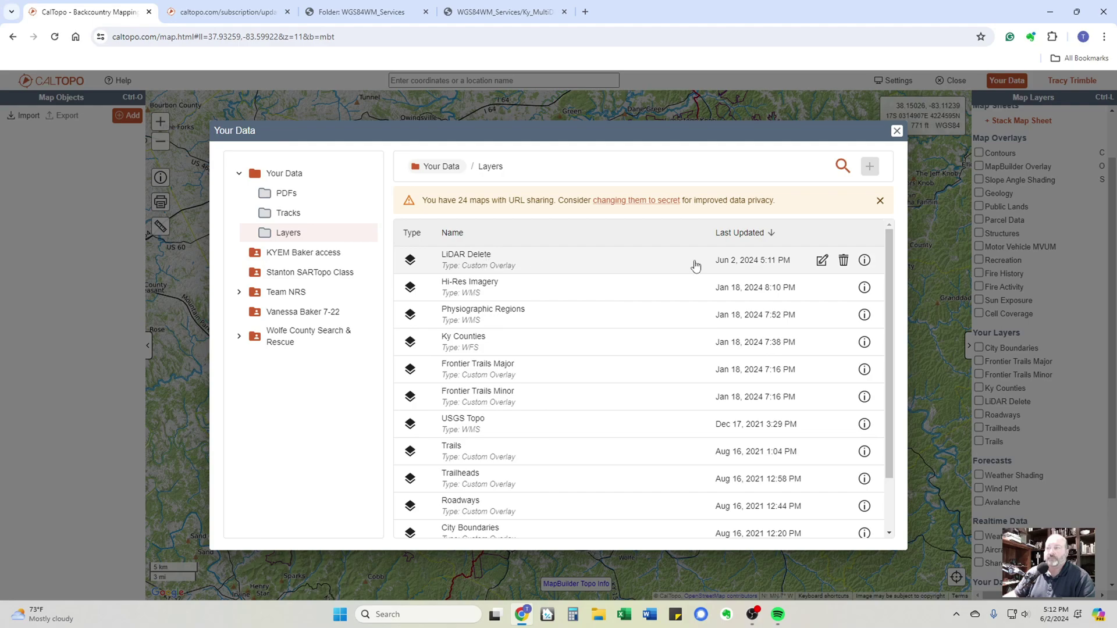
- Return to the map and zoom in on the KY 1274 crossing at Cave Run Lake
click(896, 132)
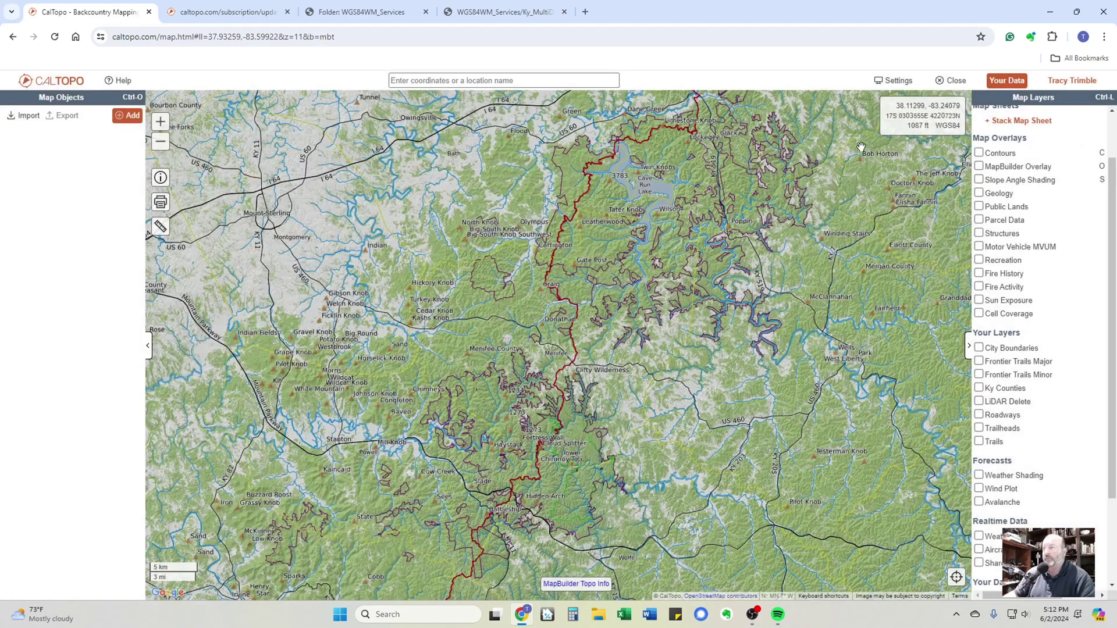
scroll(625, 309, up, 2)
scroll(625, 309, up, 2)
drag(625, 308, 622, 169)
scroll(586, 384, up, 4)
scroll(587, 384, up, 2)
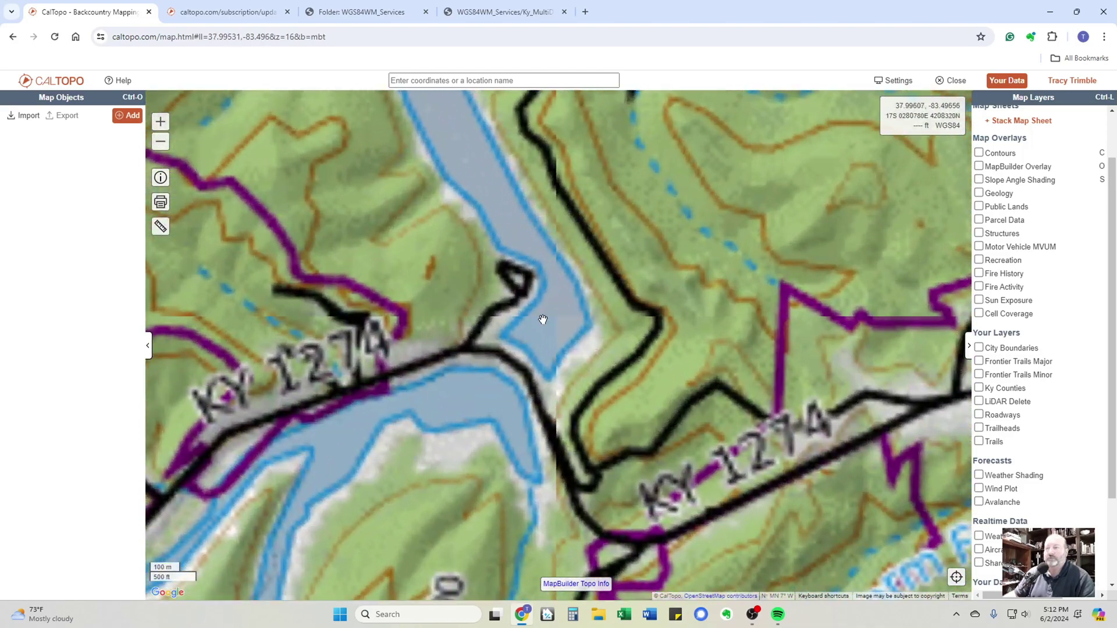
drag(541, 319, 559, 357)
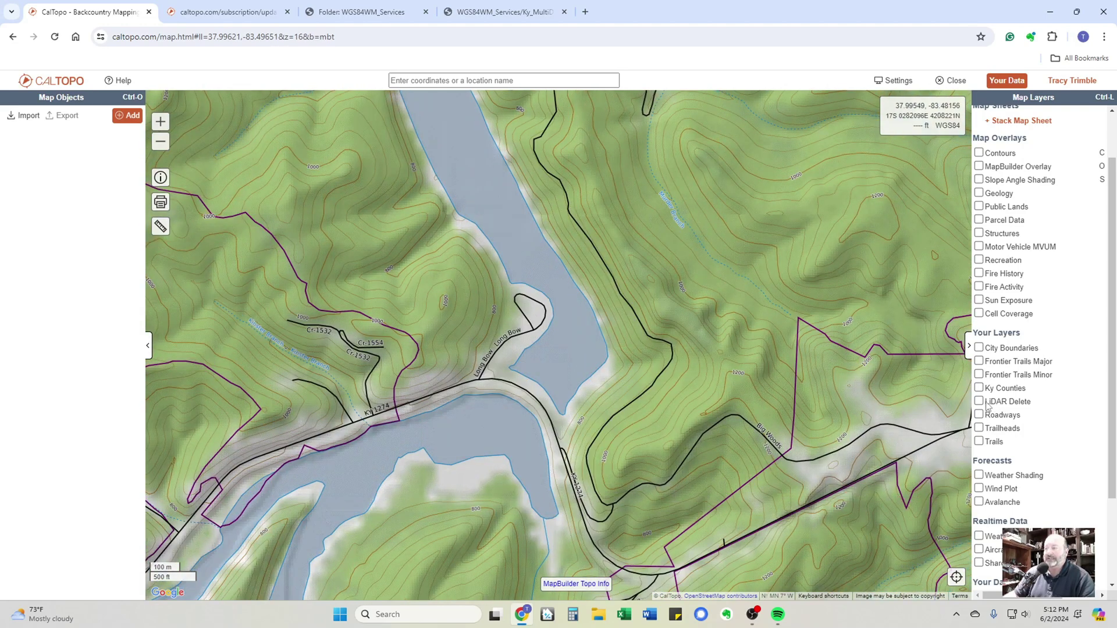
- Turn on the LiDAR Delete hillshade overlay and check it at a few zoom levels
click(980, 402)
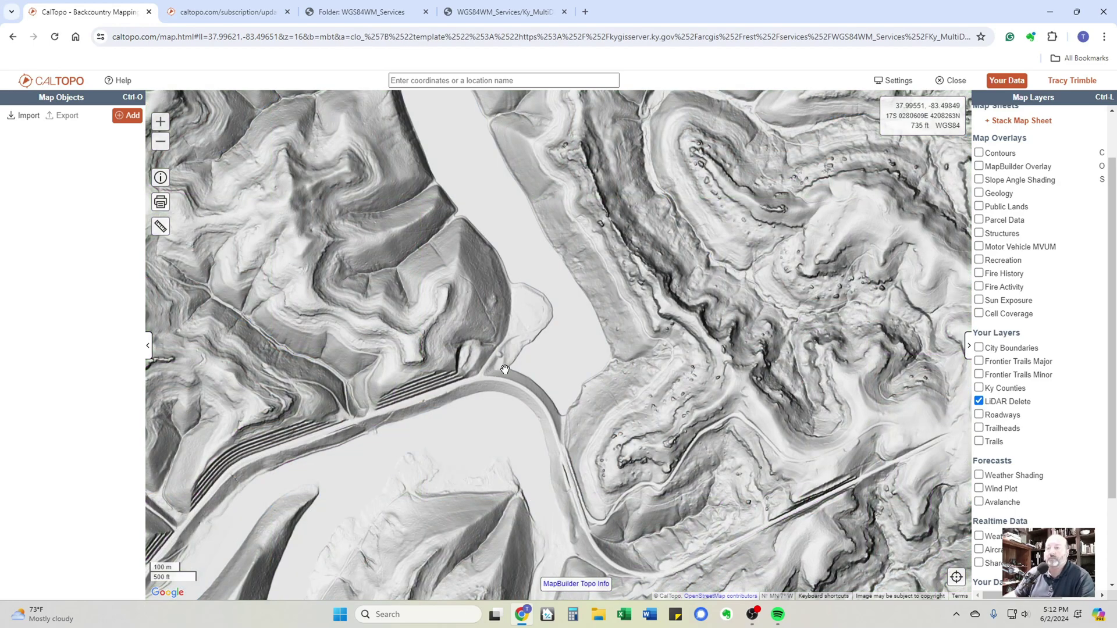
scroll(505, 369, down, 1)
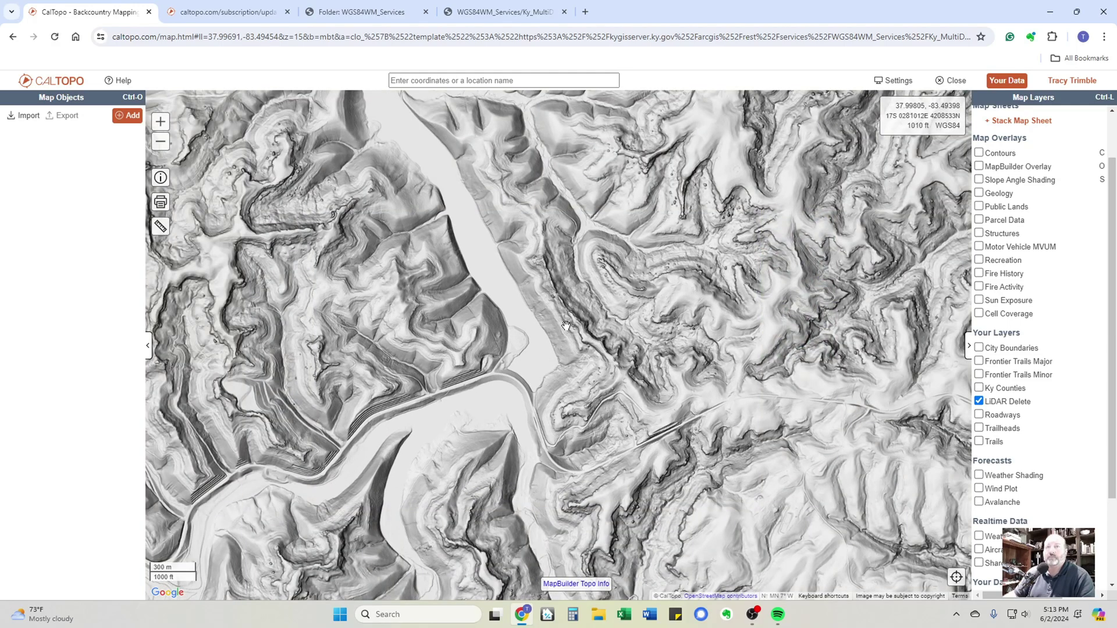
scroll(556, 377, down, 1)
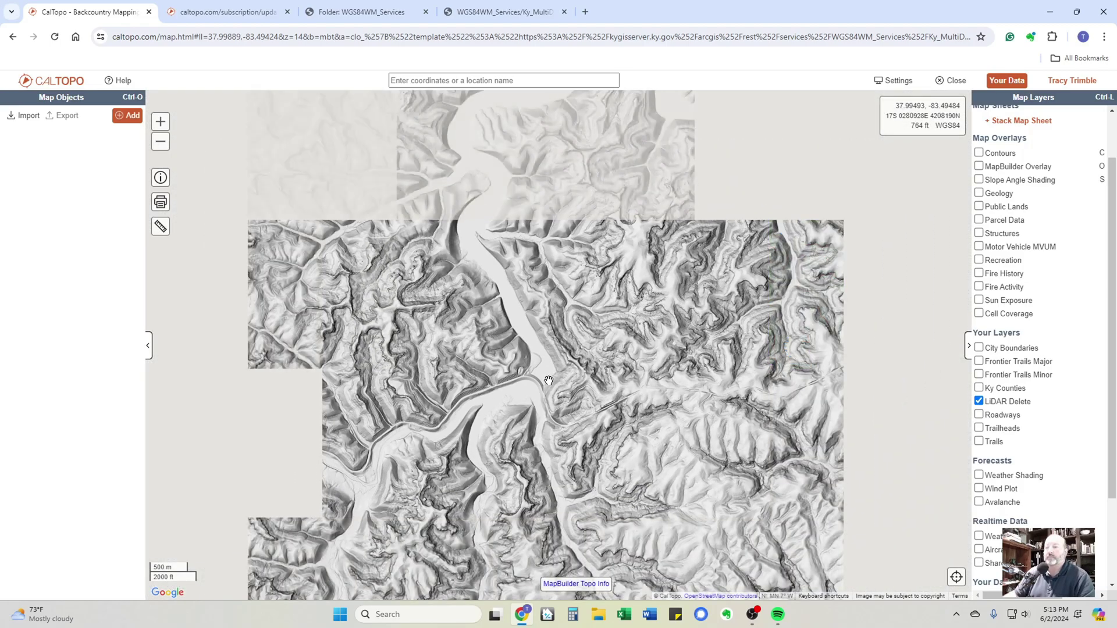
scroll(549, 381, up, 3)
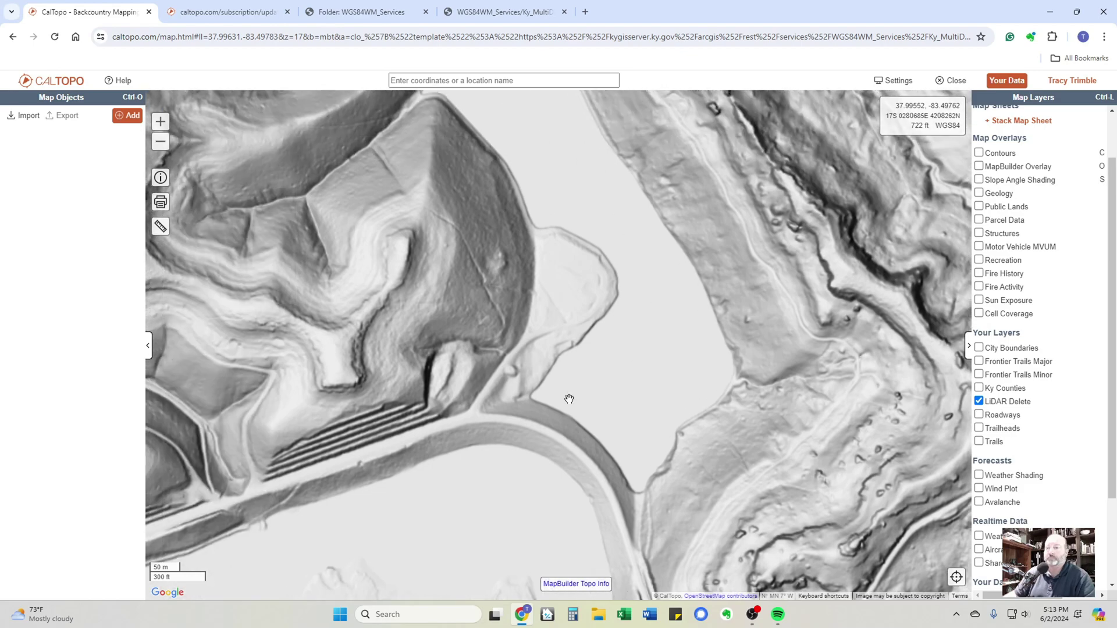
scroll(569, 399, up, 1)
scroll(569, 399, down, 2)
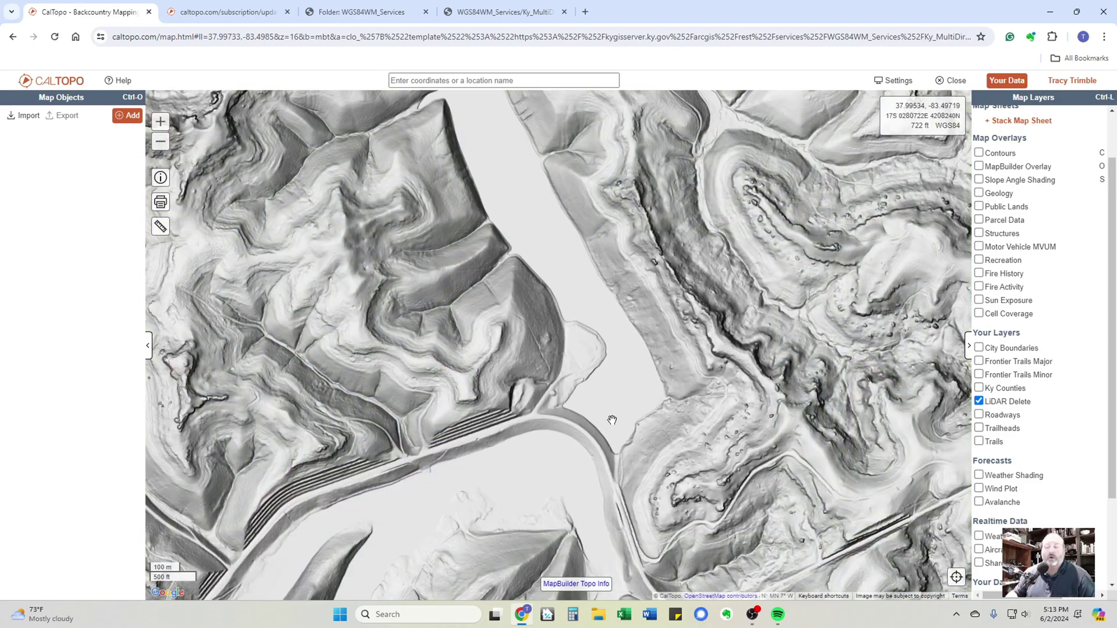